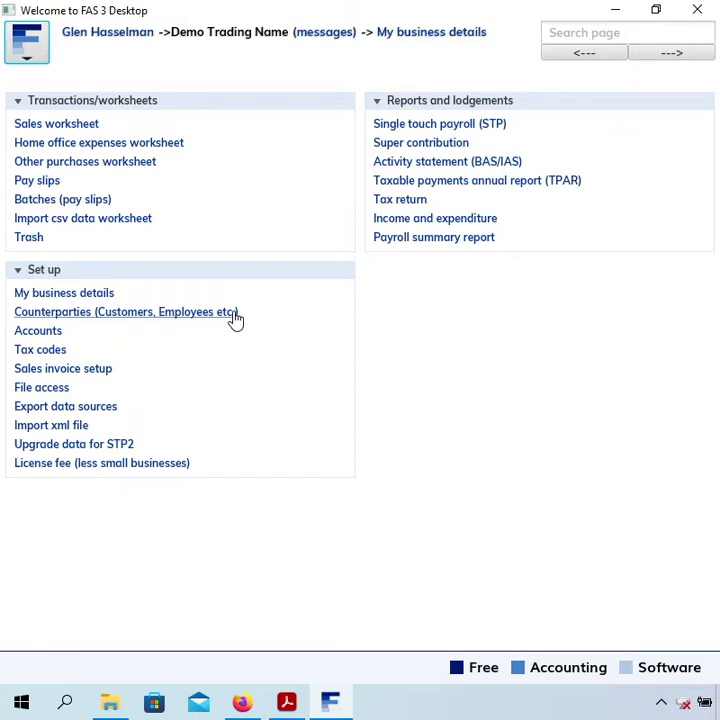
- Create a new counterparty record with legal name 'An Employee'
click(224, 314)
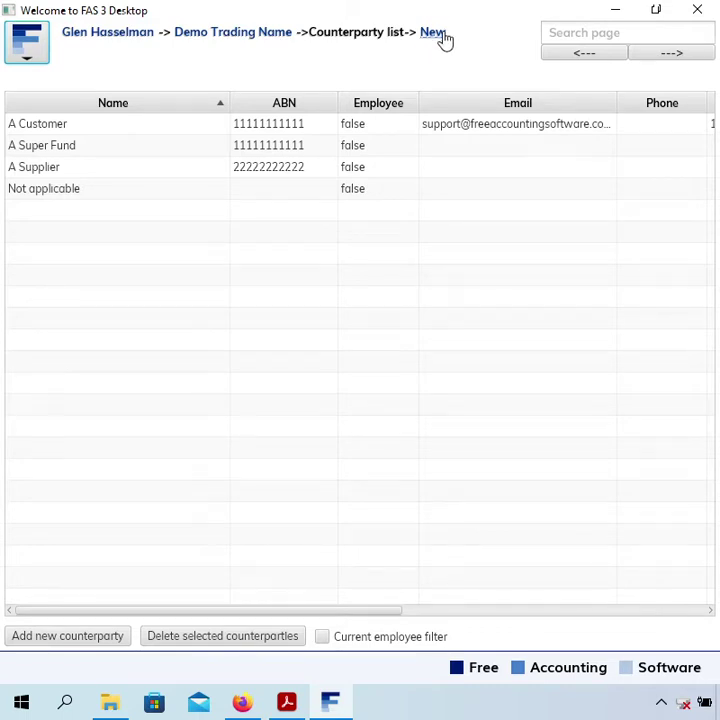
click(444, 40)
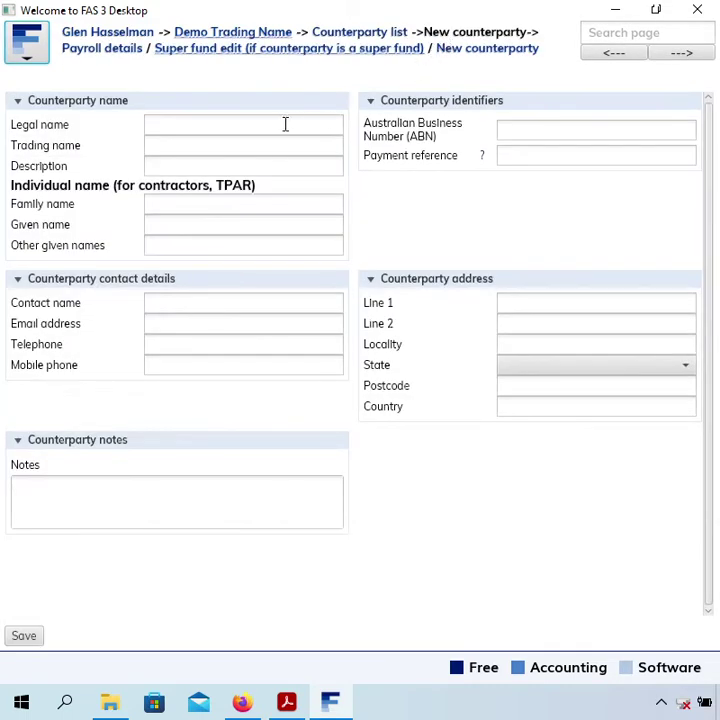
click(301, 124)
text(An )
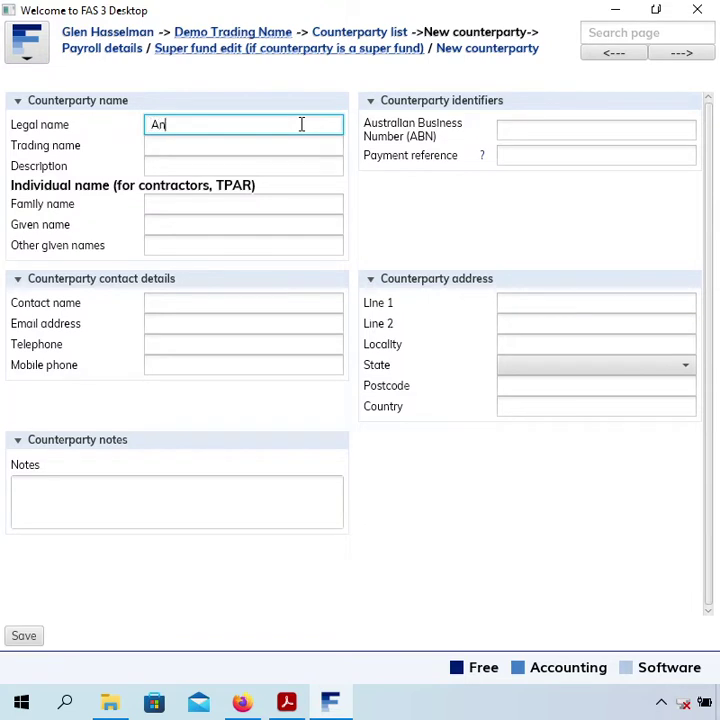
text(Employee)
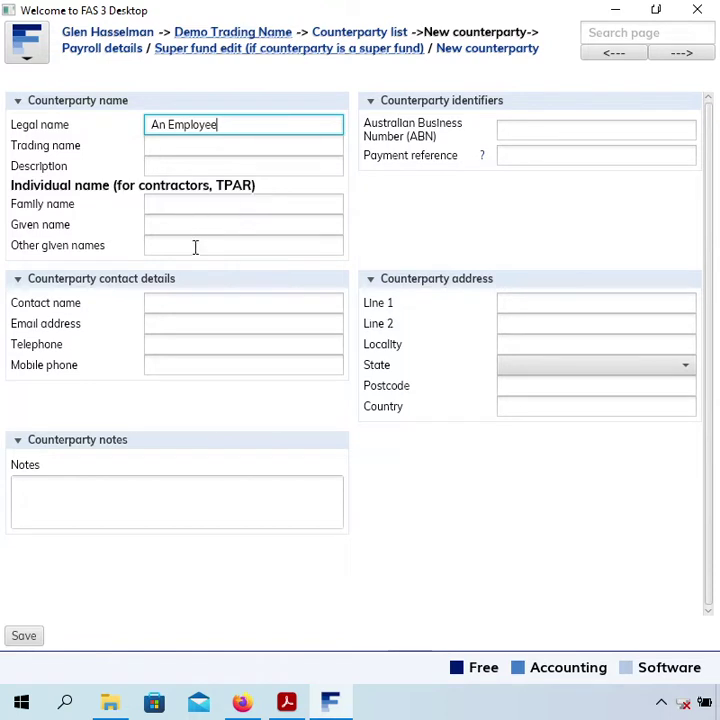
- Enter the employee's contact e-mail address and telephone number
click(184, 323)
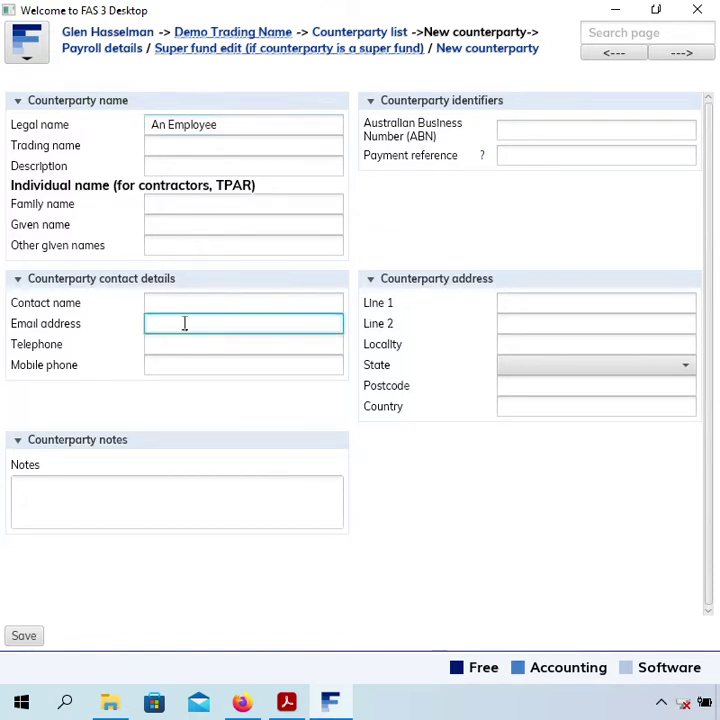
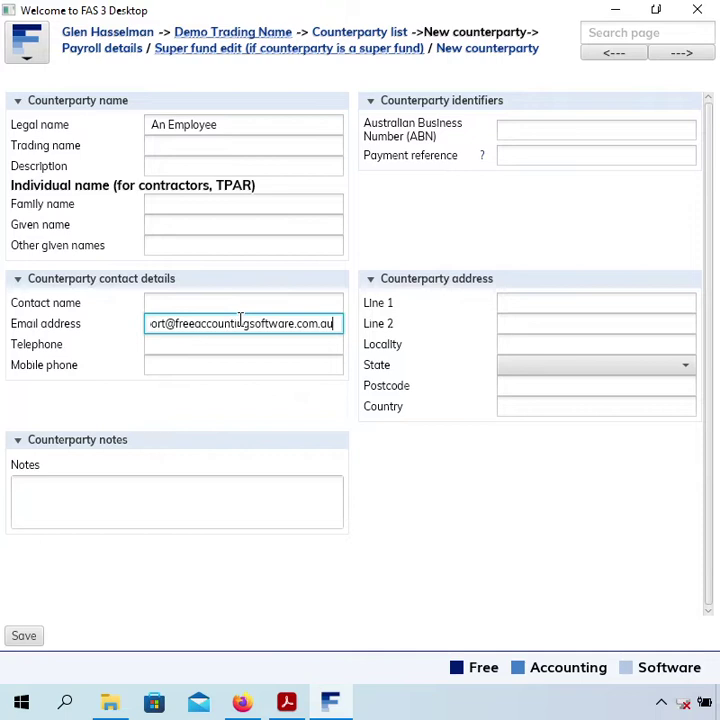
key(Home)
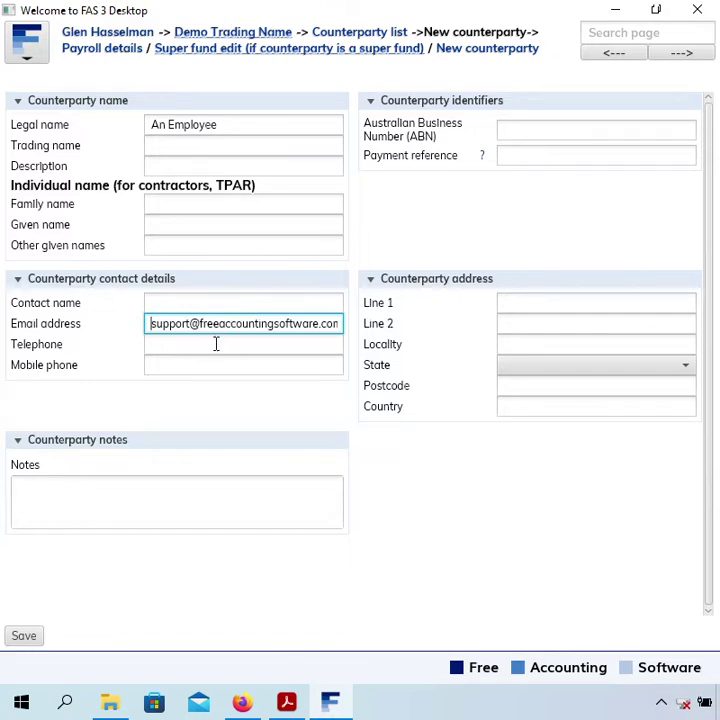
click(215, 344)
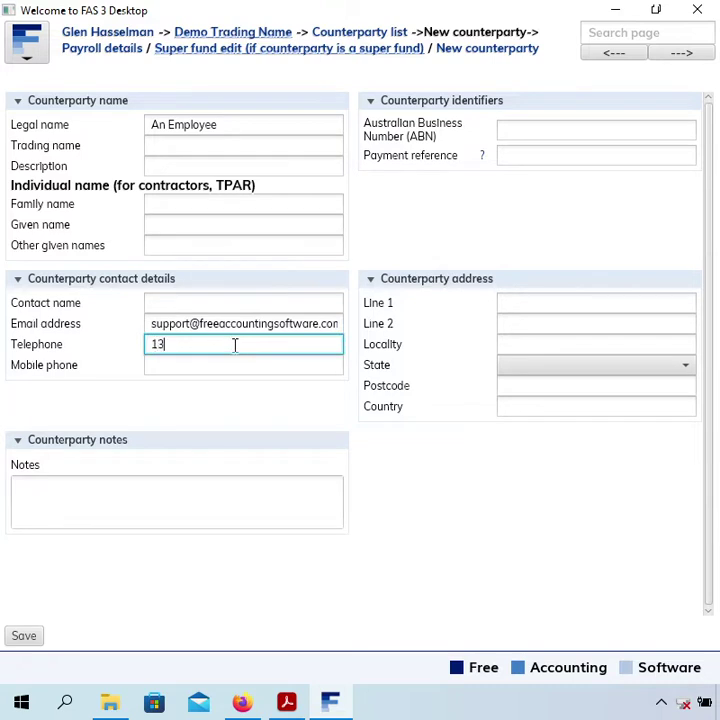
key(Tab)
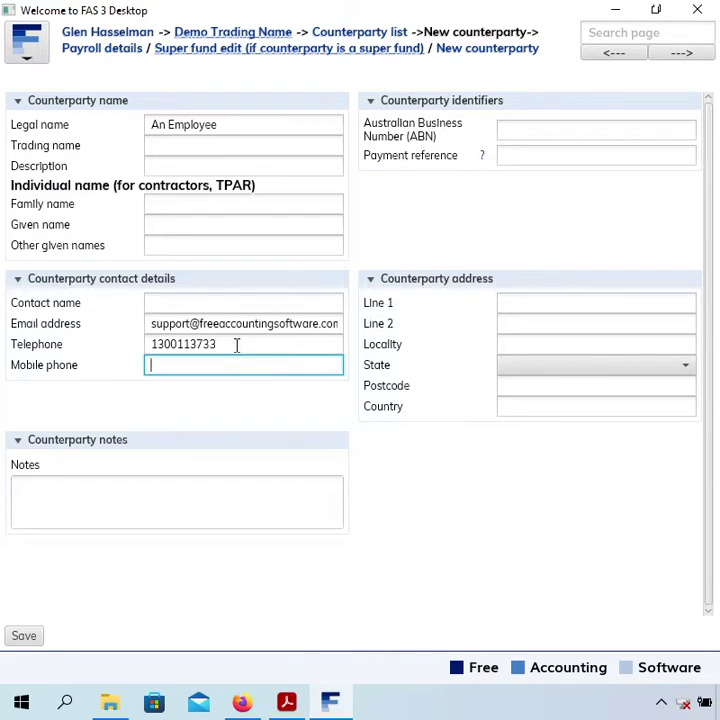
- Fill in the street line, locality, state and postcode, then save the record
click(546, 294)
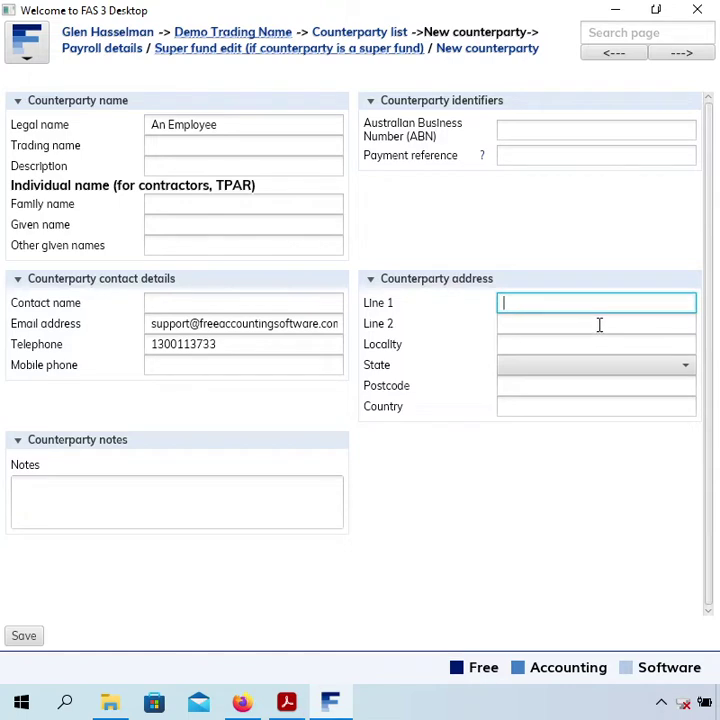
text(1 Street)
key(Tab)
key(Tab)
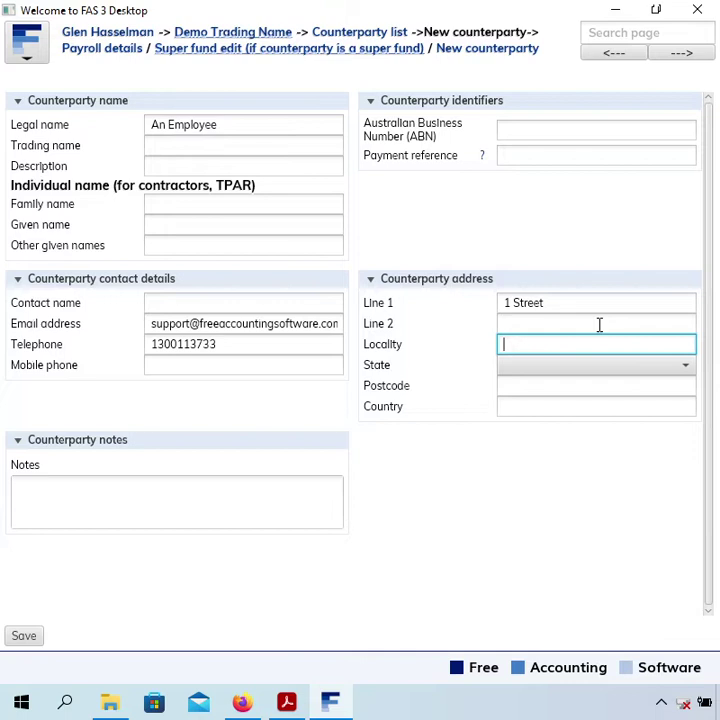
text(Sydney)
key(Tab)
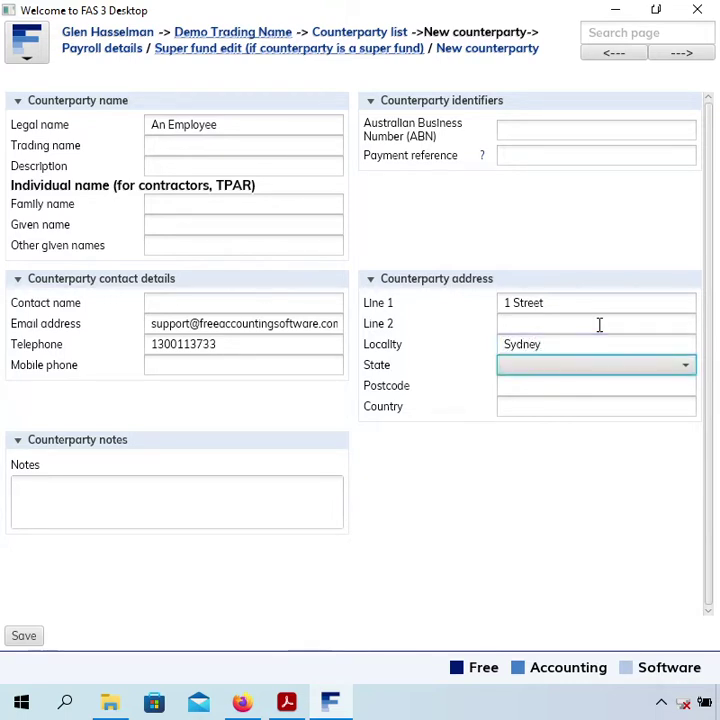
key(Down)
key(Down)
key(Tab)
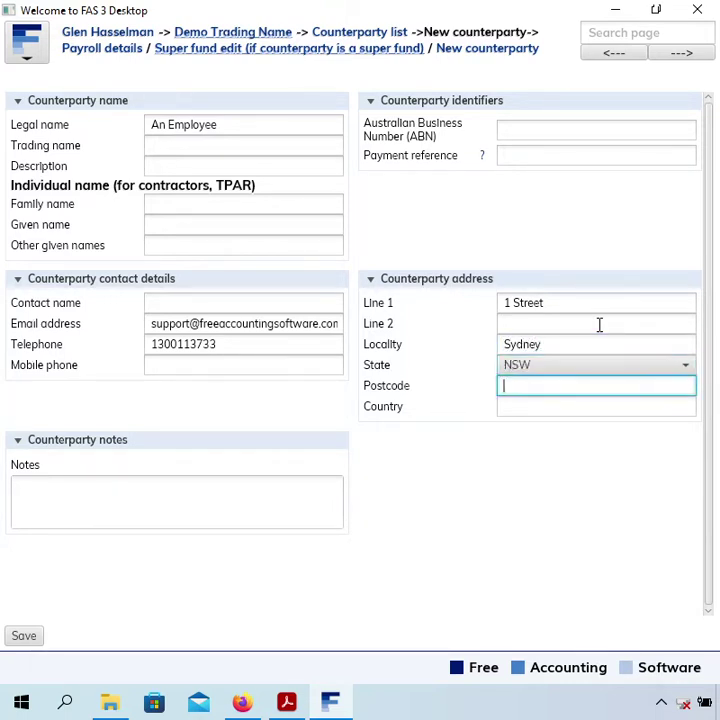
text(2000)
key(Tab)
key(Tab)
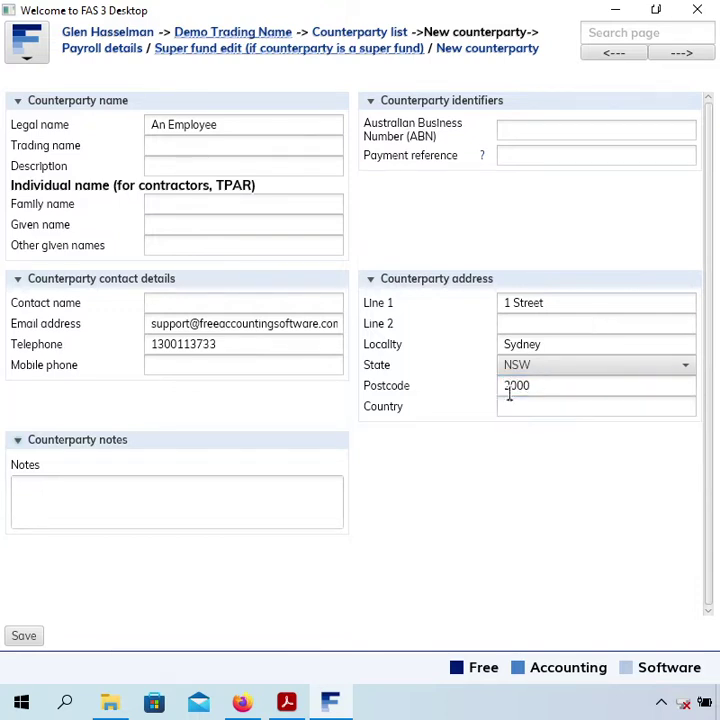
click(24, 637)
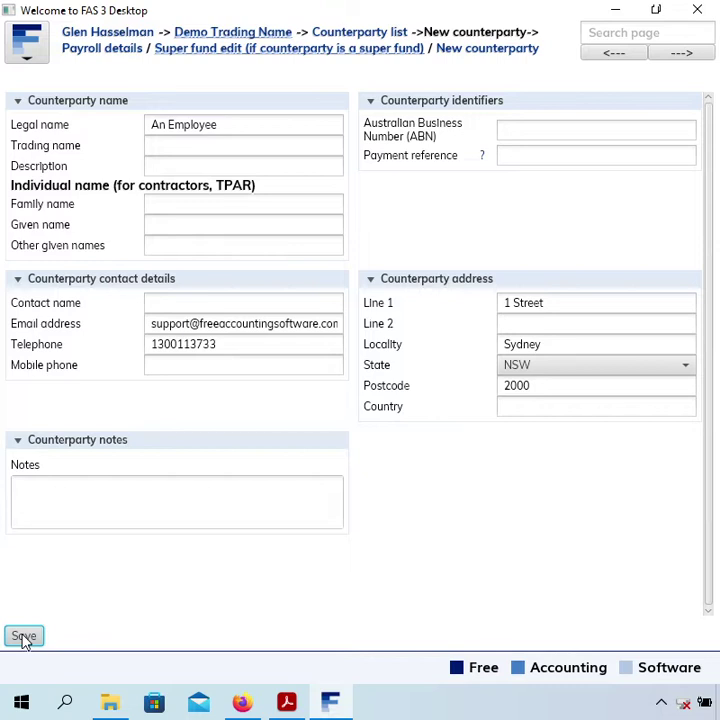
- Confirm the An Employee record is saved and go to its Payroll details page
click(24, 637)
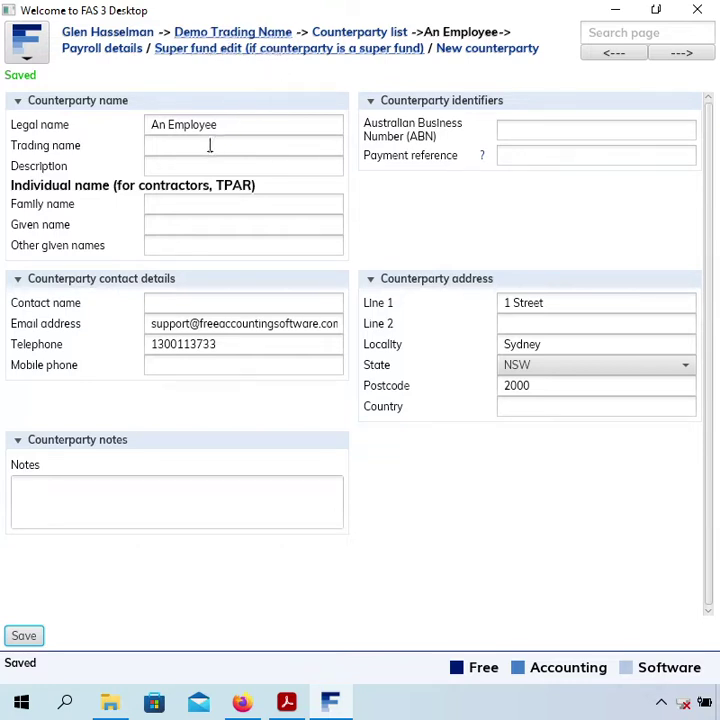
drag(267, 129, 39, 109)
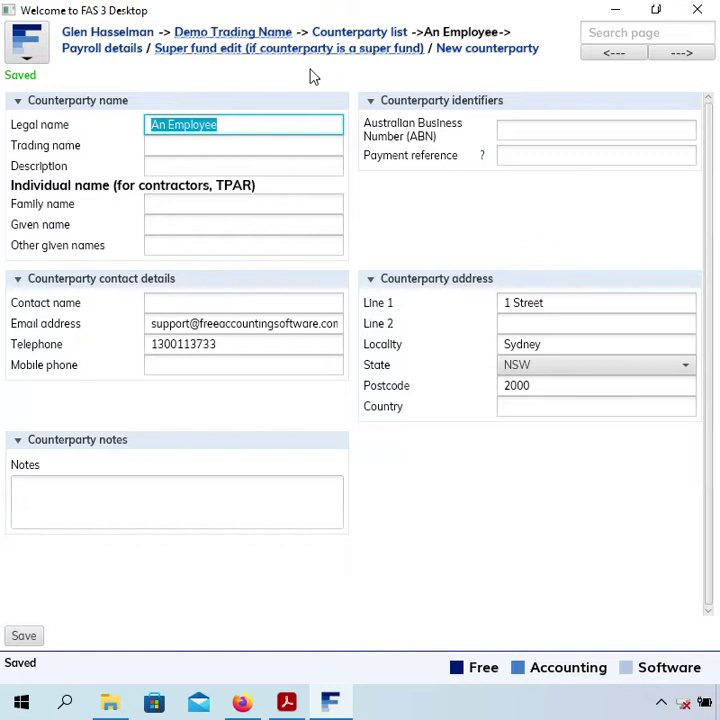
click(274, 116)
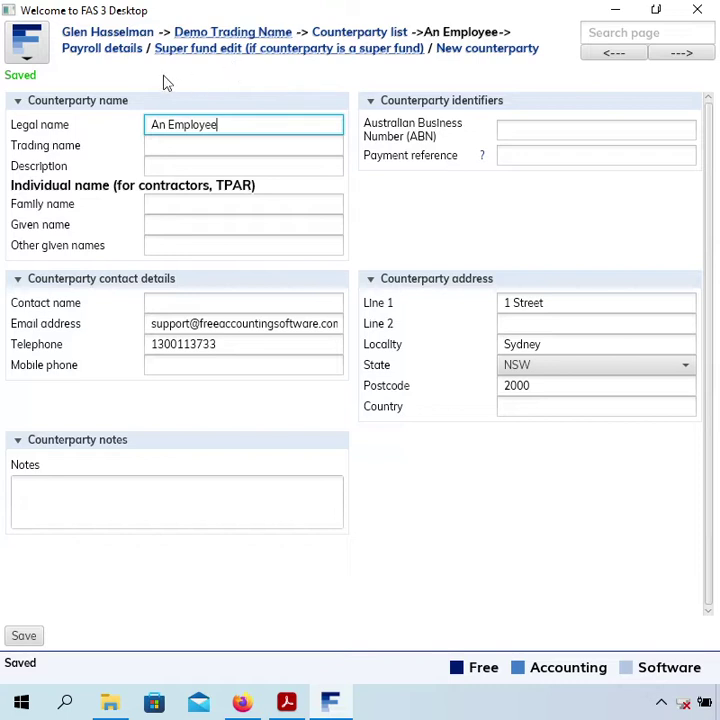
click(100, 56)
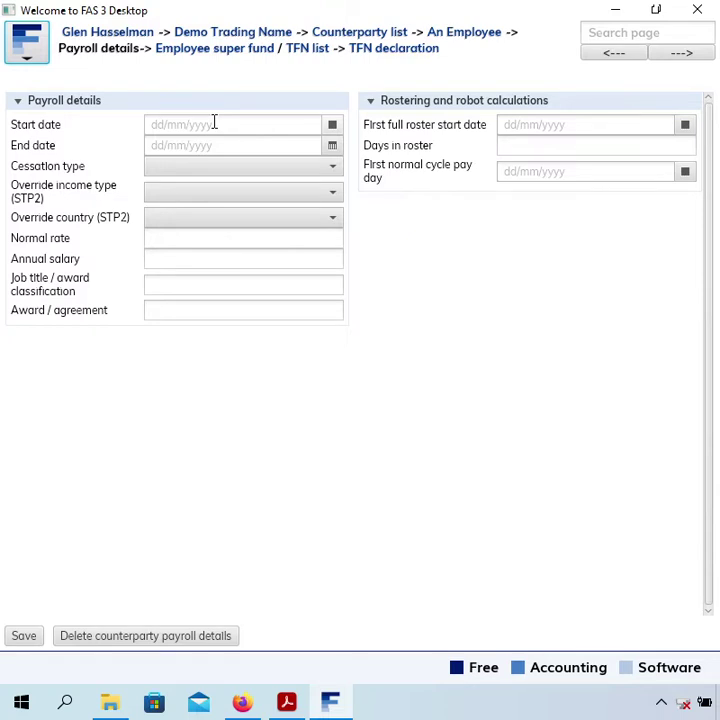
- Set the employment start date to 01/01/22, leaving cessation type empty
click(210, 125)
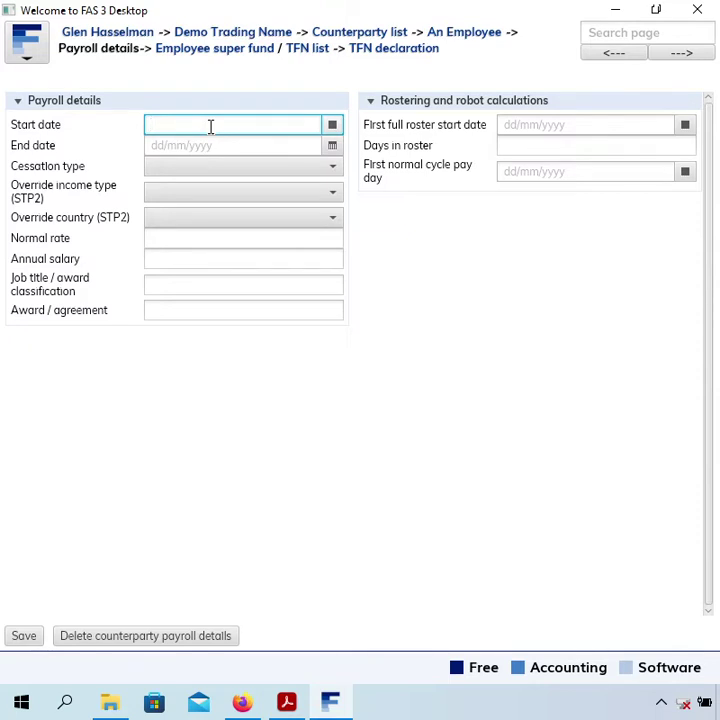
text(01/01/22)
key(Tab)
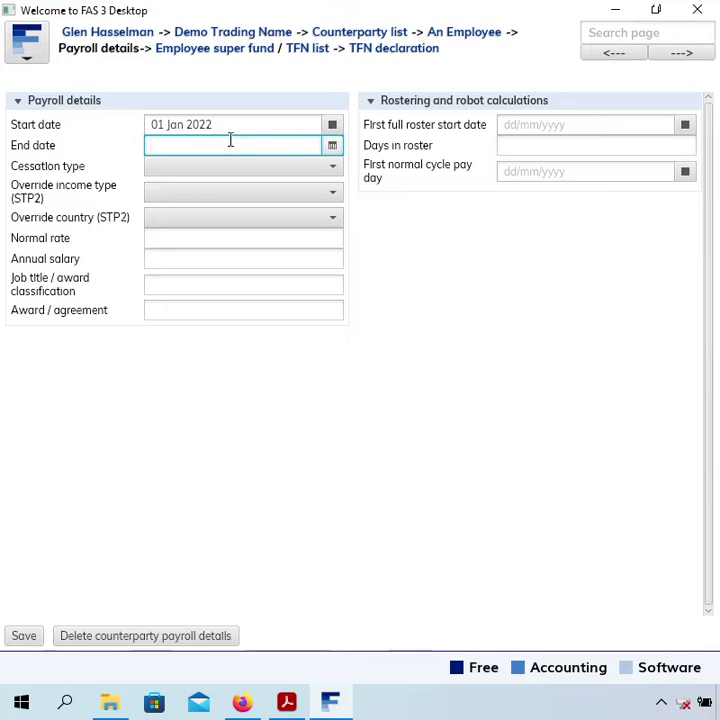
click(295, 172)
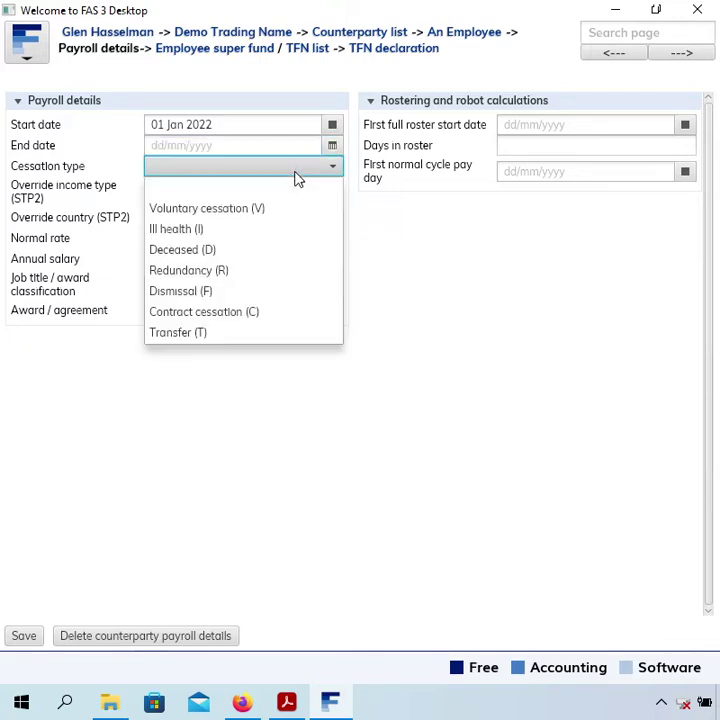
click(170, 172)
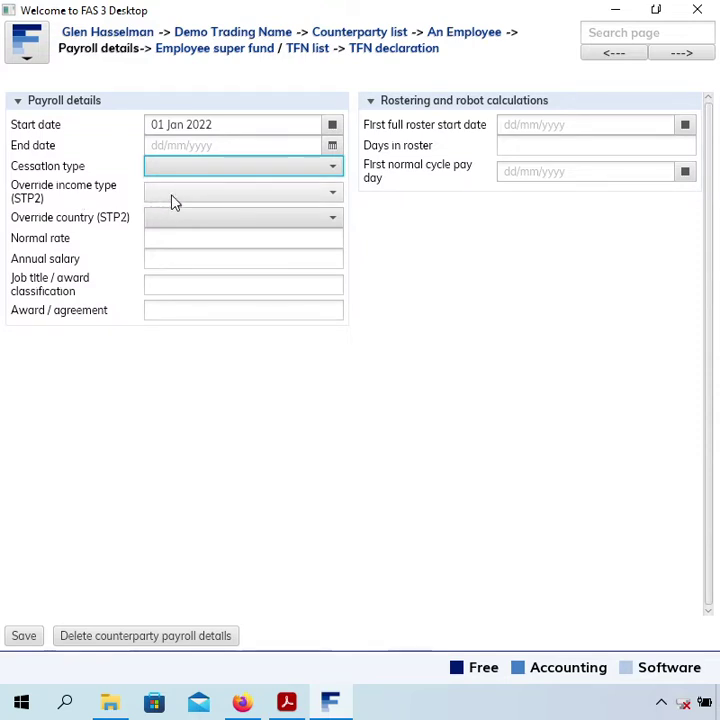
- Set the employee's normal pay rate to 50
click(172, 248)
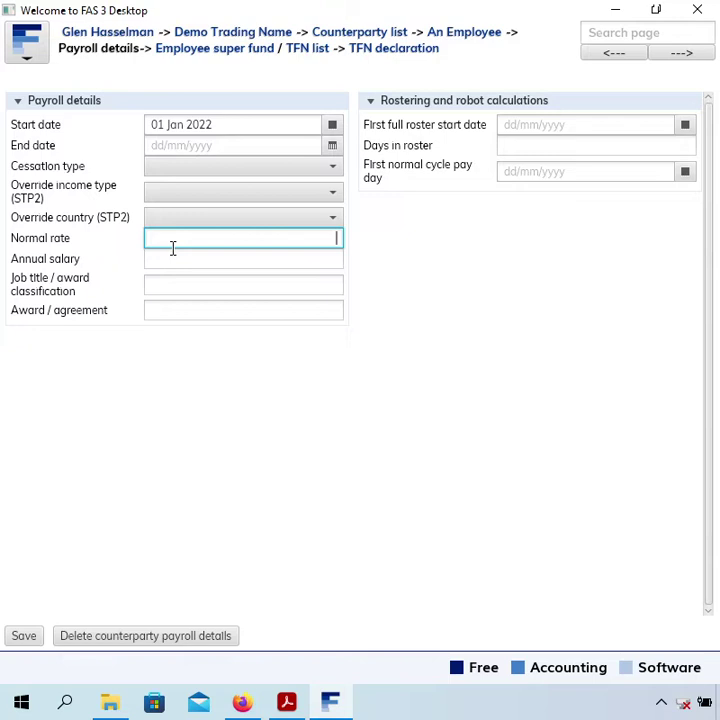
text(50)
key(Tab)
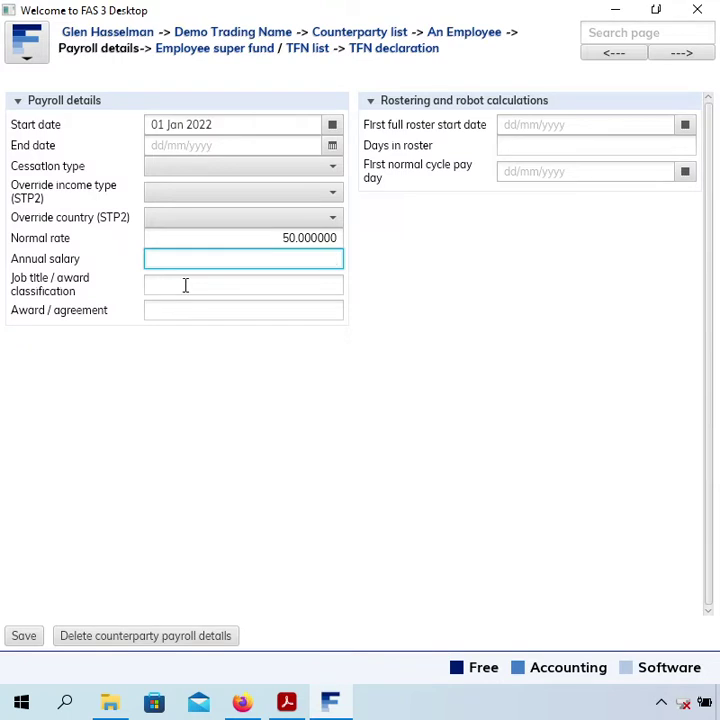
click(200, 280)
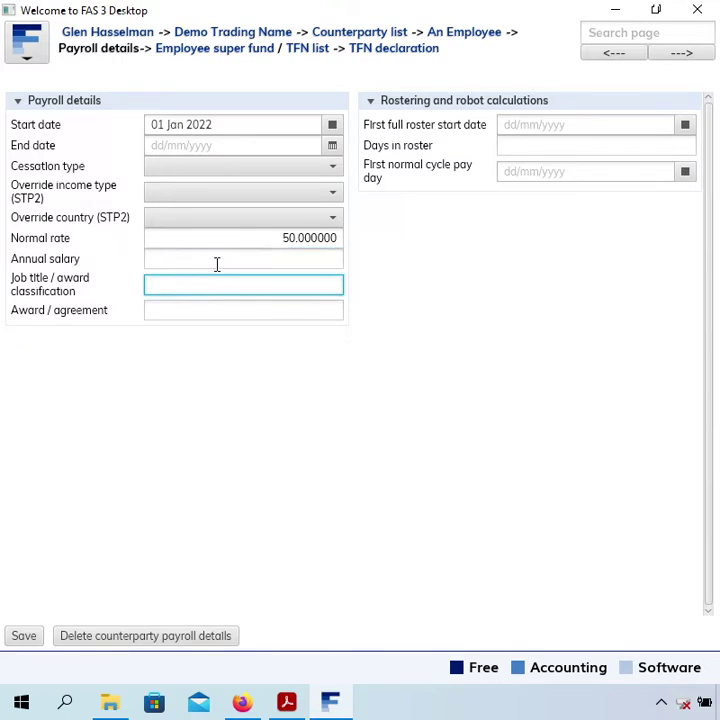
click(216, 262)
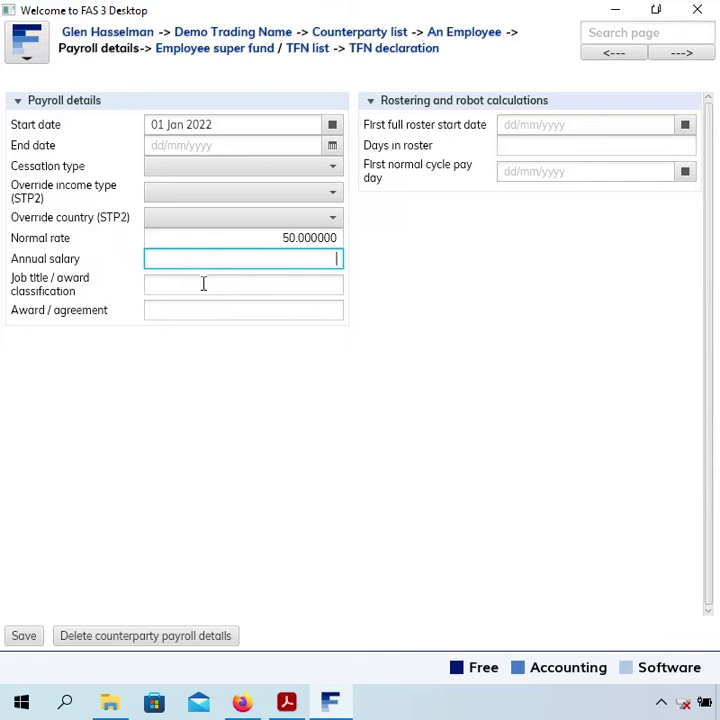
- Enter job title 'Job Title' and award / agreement 'Award'
click(205, 284)
text(Job Title)
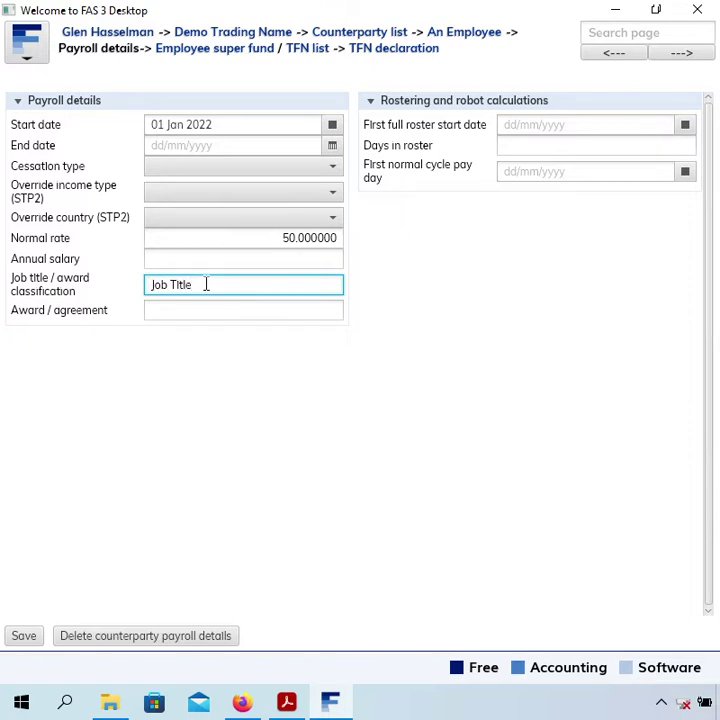
key(Tab)
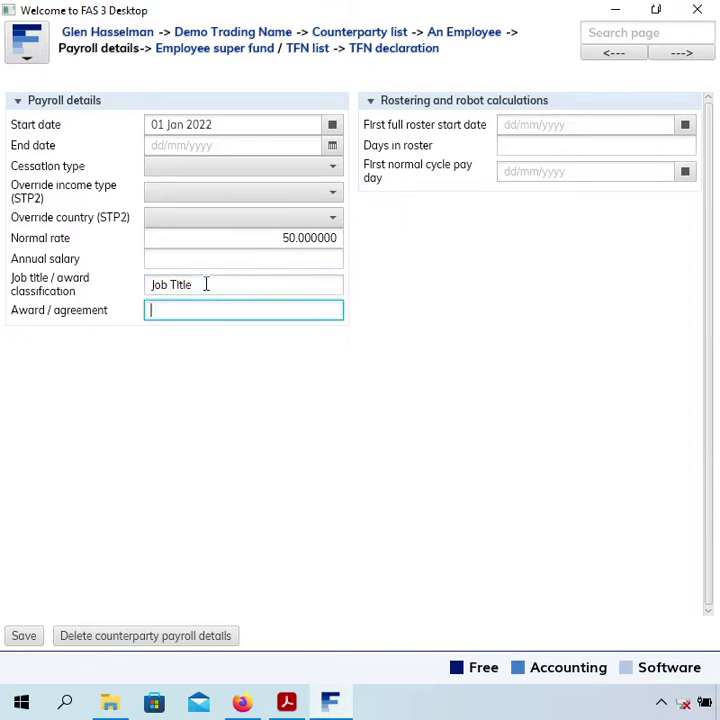
text(Award)
click(202, 284)
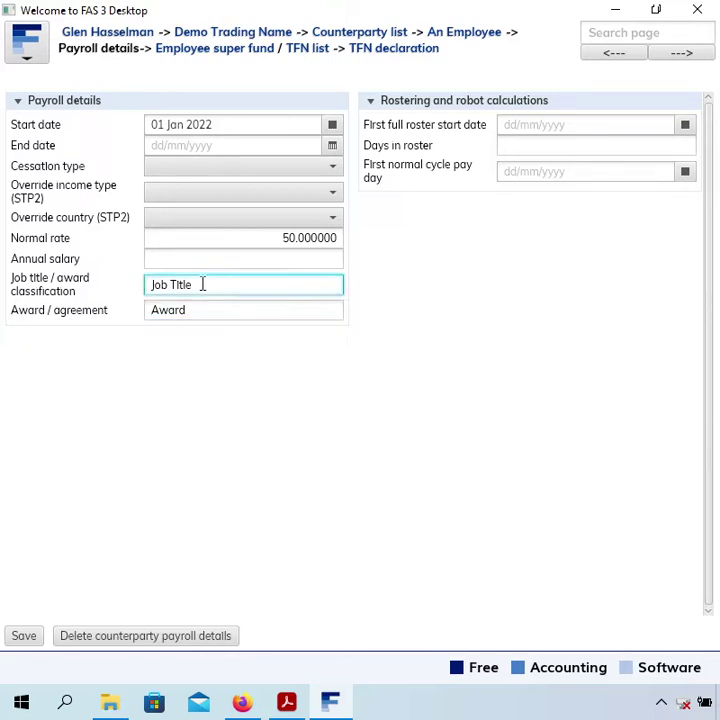
click(209, 303)
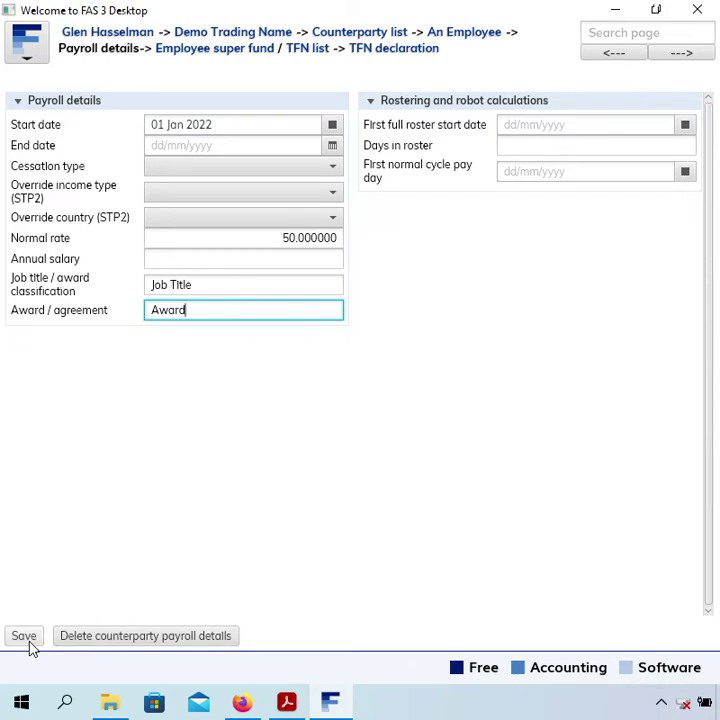
- Save the payroll details and go to the Employee super fund page
click(30, 643)
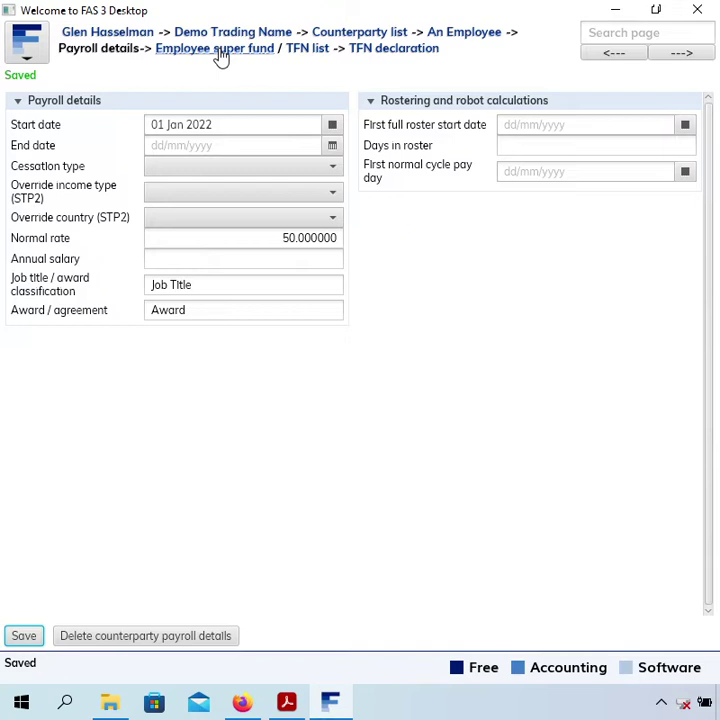
click(220, 53)
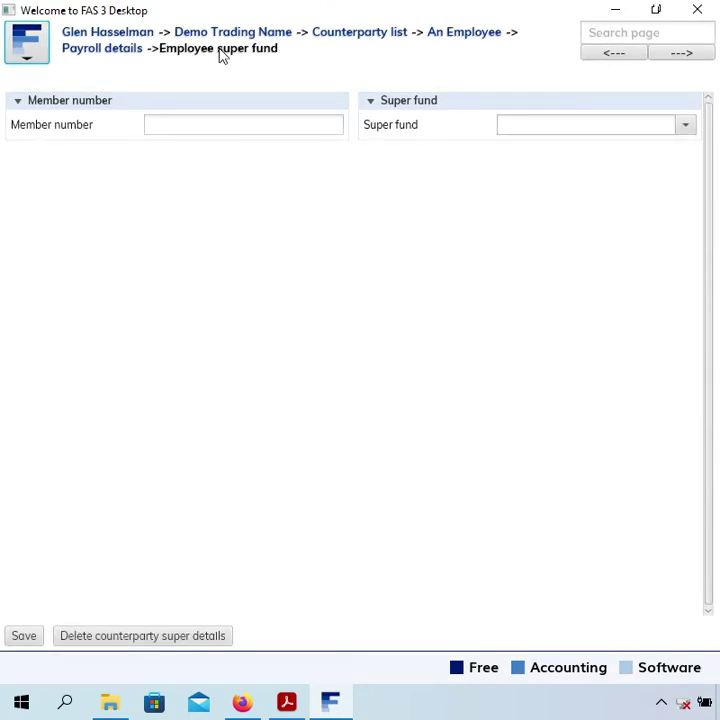
- Enter the member number, select A Super Fund as the fund, and save
click(205, 127)
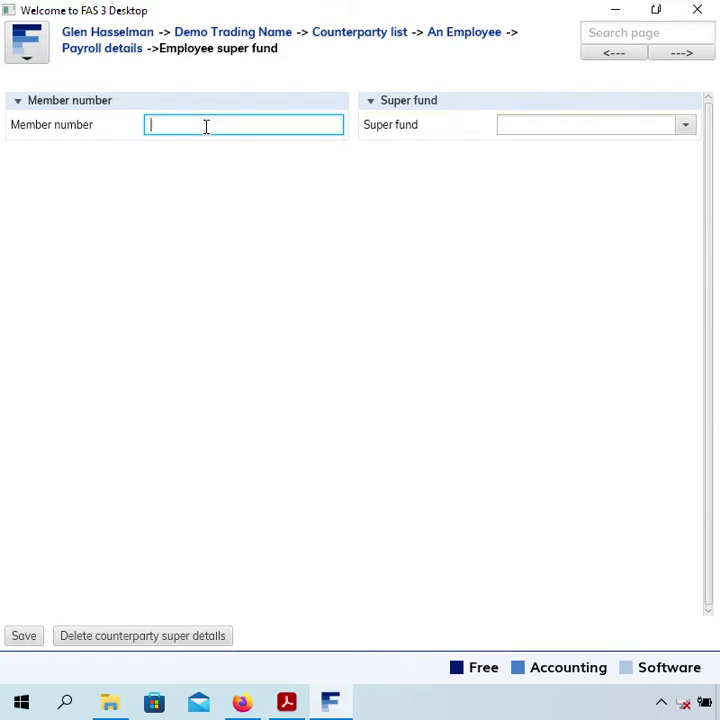
text(123)
click(519, 128)
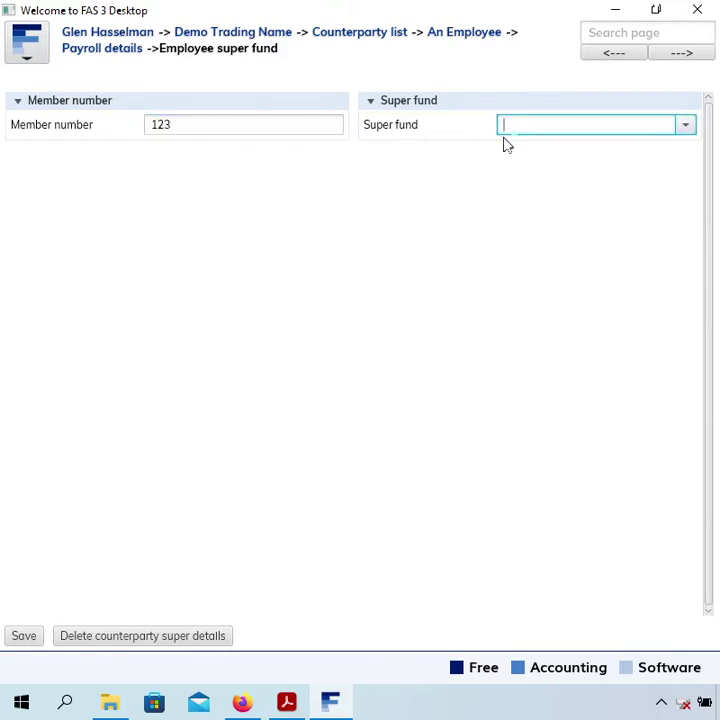
click(686, 126)
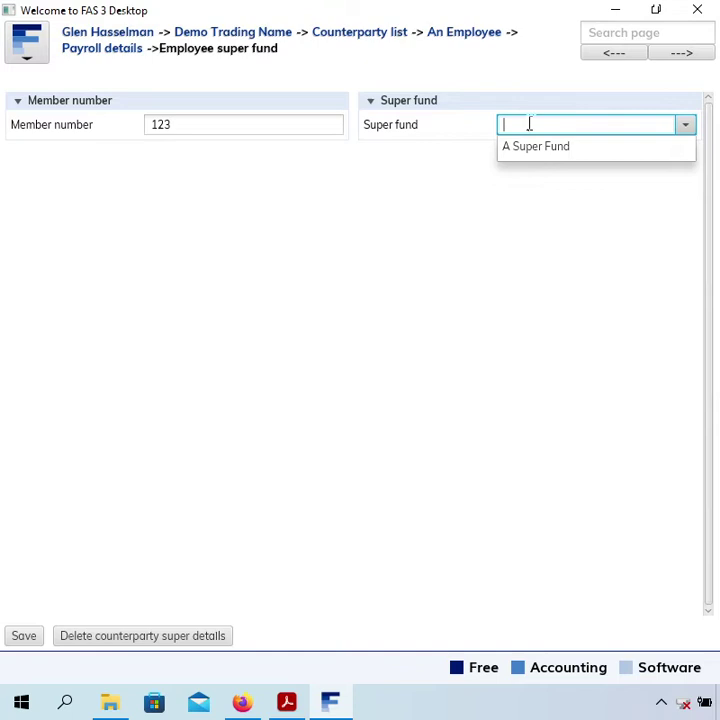
click(603, 156)
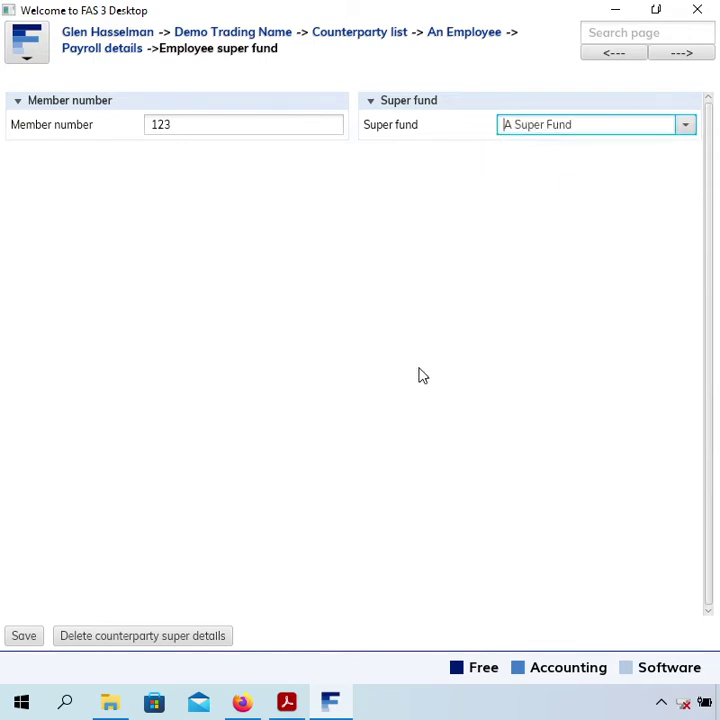
click(24, 637)
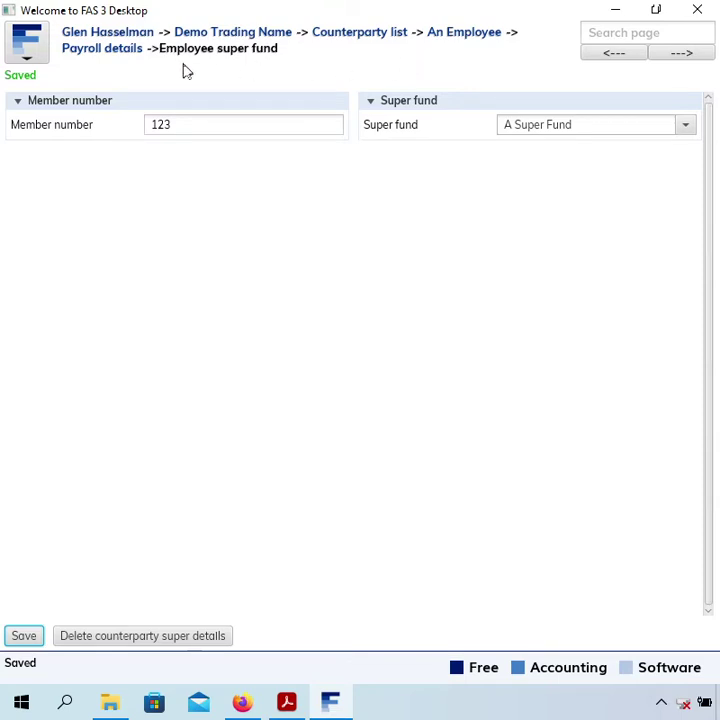
- Go back to Payroll details using the breadcrumb link
click(96, 52)
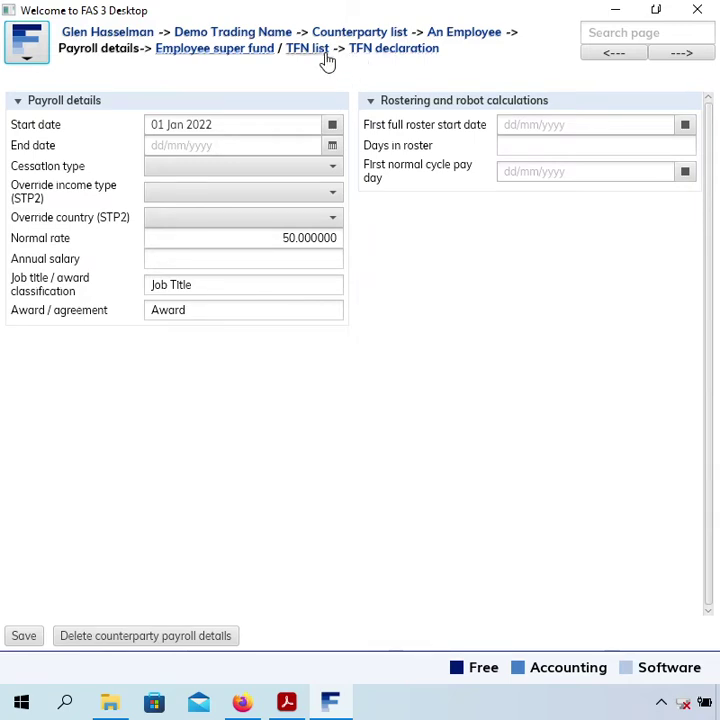
- Open a new TFN declaration and enter the employee's tax file number
click(370, 52)
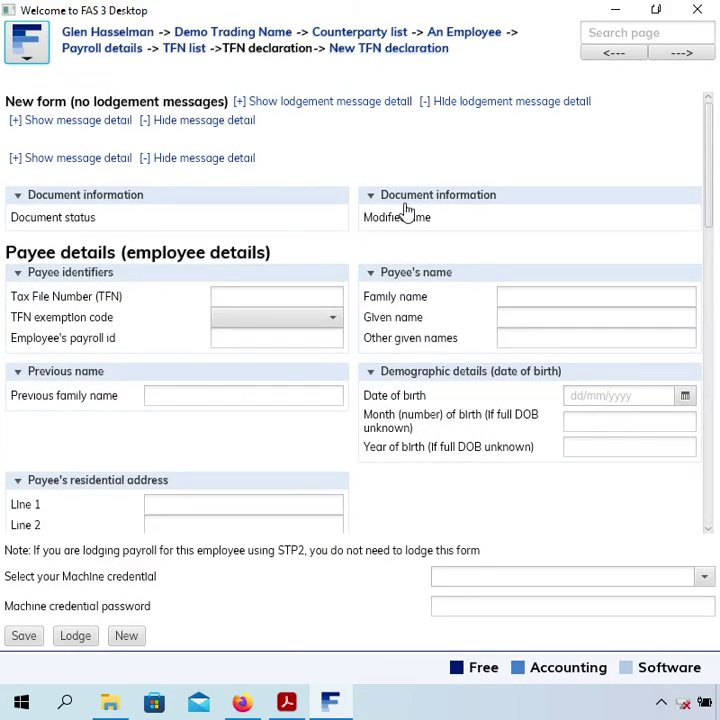
scroll(405, 208, down, 3)
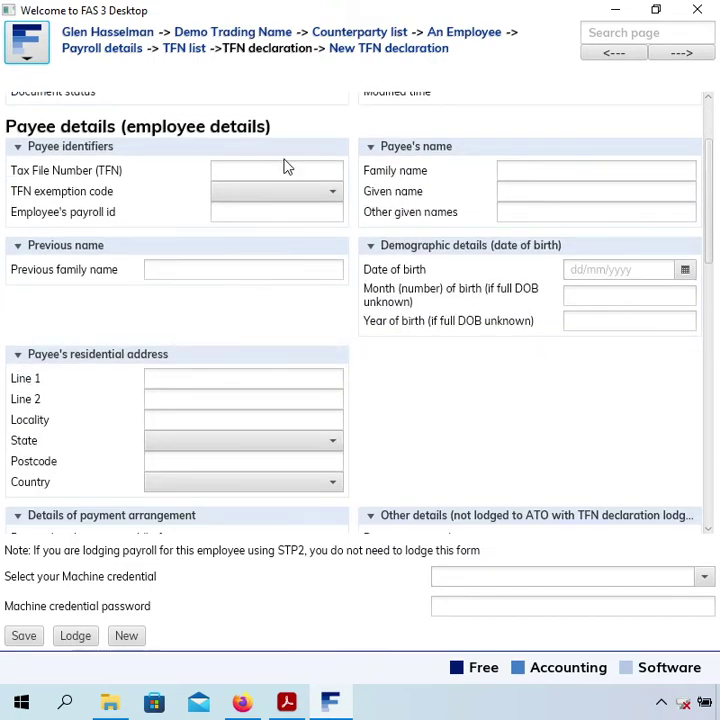
click(283, 169)
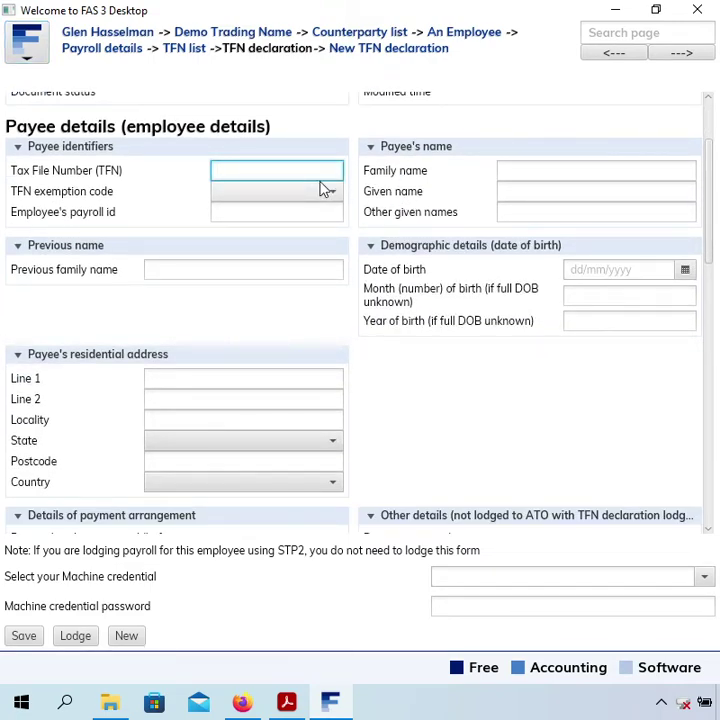
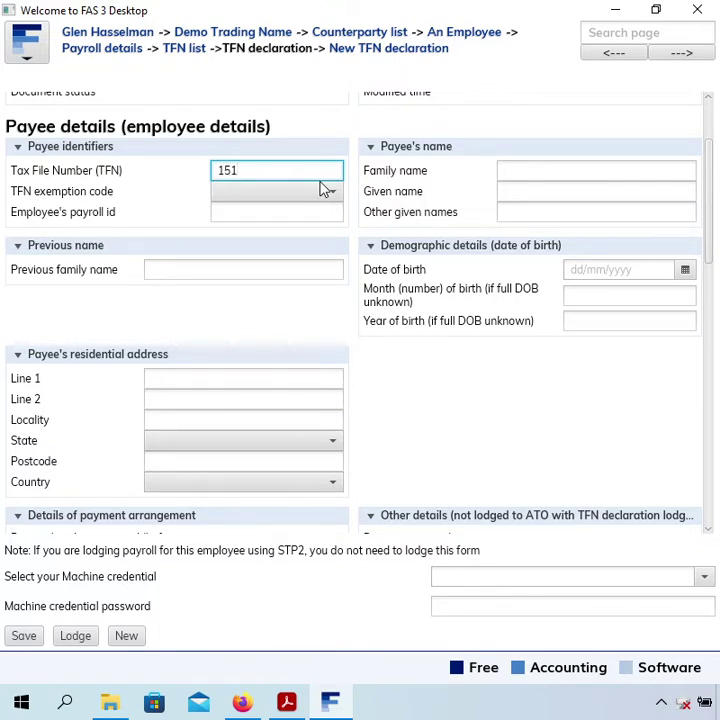
key(Tab)
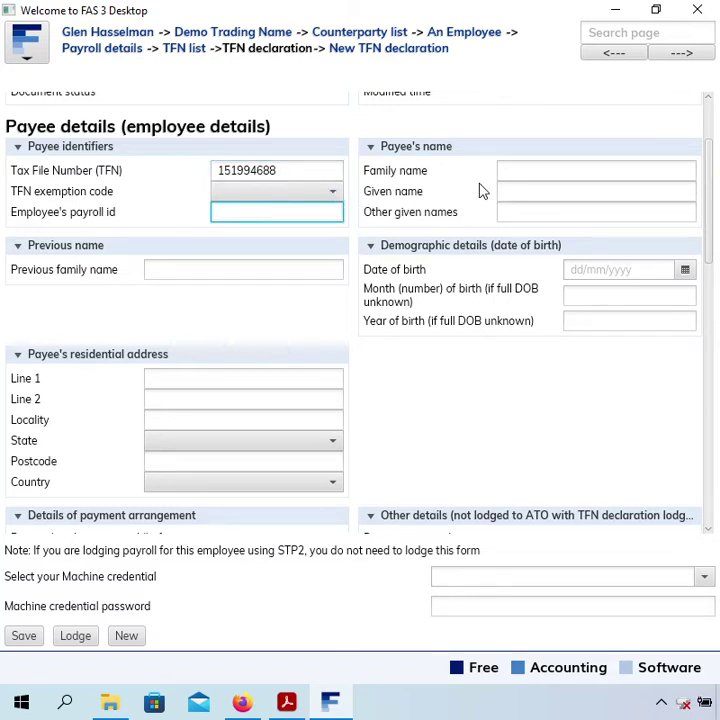
click(278, 202)
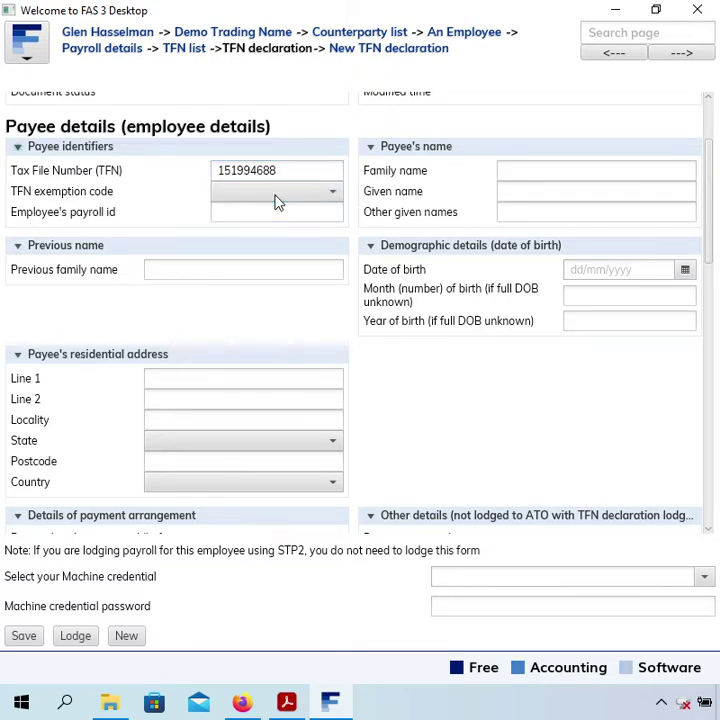
click(281, 210)
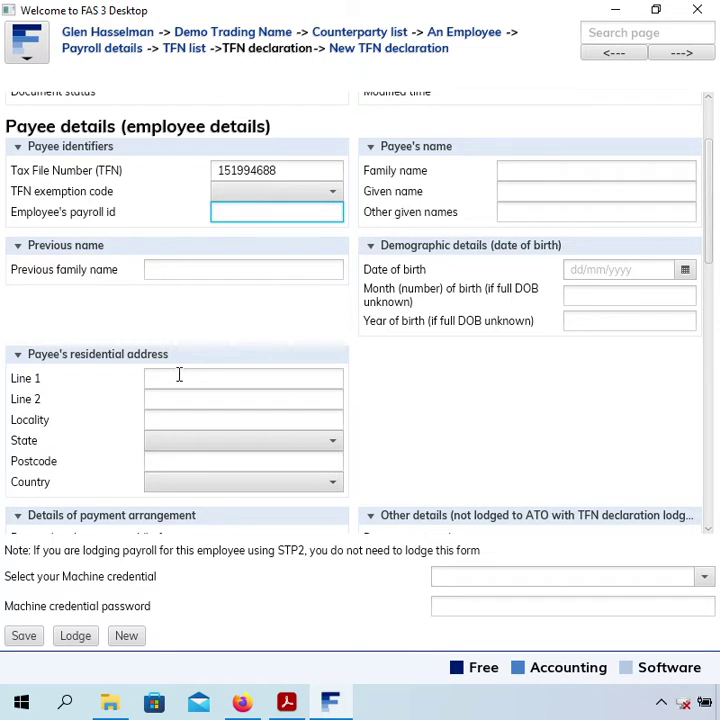
- Replace the stray character in the payroll id field with the employee's payroll id
text(1)
key(BackSpace)
text(EMP123)
- Enter the payee's family name and given name on the TFN declaration
click(556, 167)
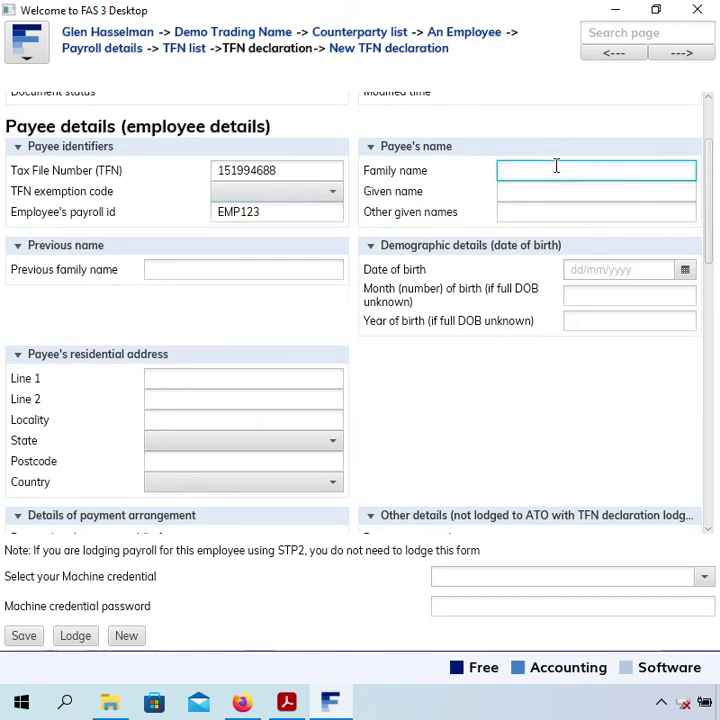
text(Employee)
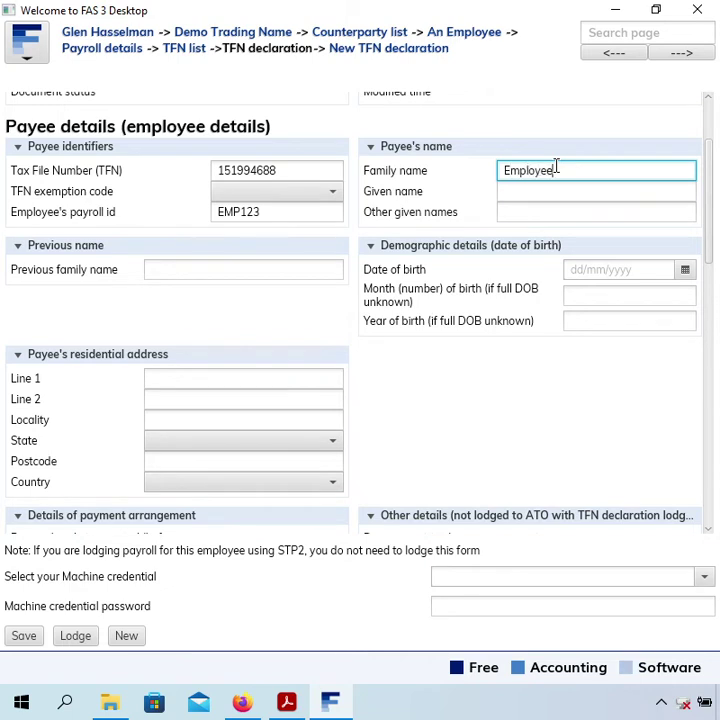
key(Tab)
text(A)
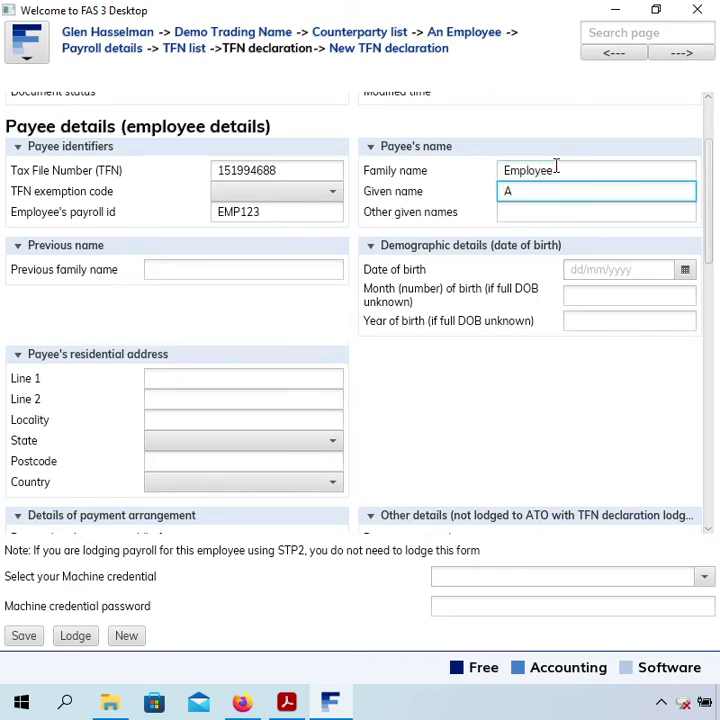
text(n)
- Fill in the residential address line, locality, NSW state, postcode and country AUSTRALIA
click(240, 391)
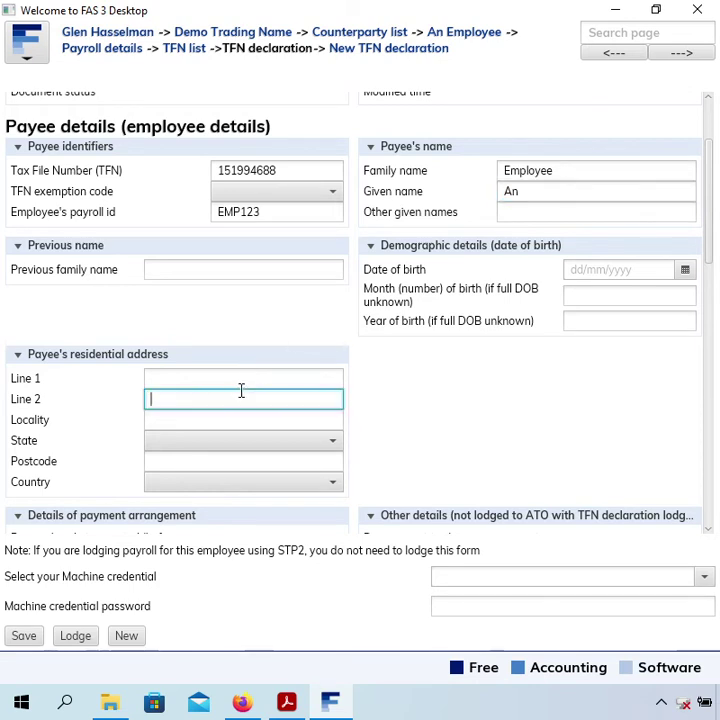
click(246, 379)
text(1)
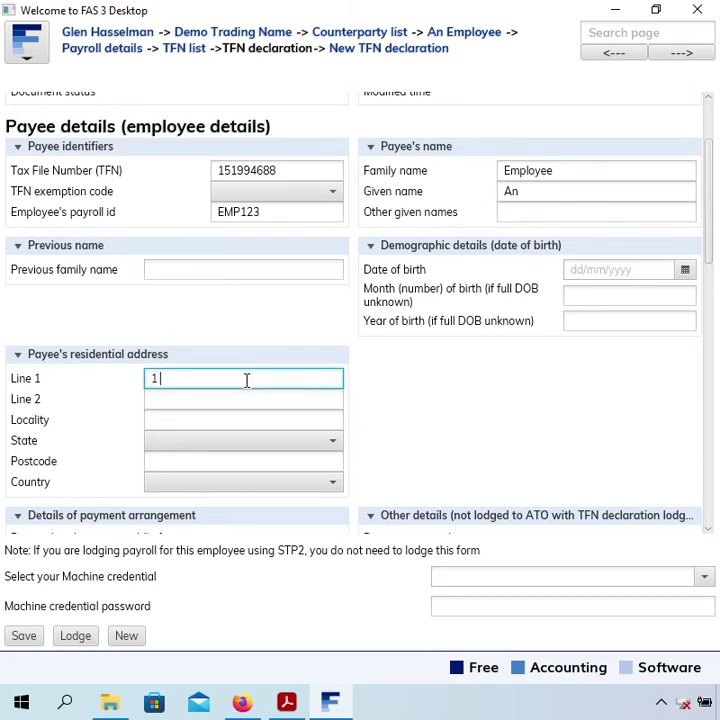
text( Stre)
key(Tab)
key(Tab)
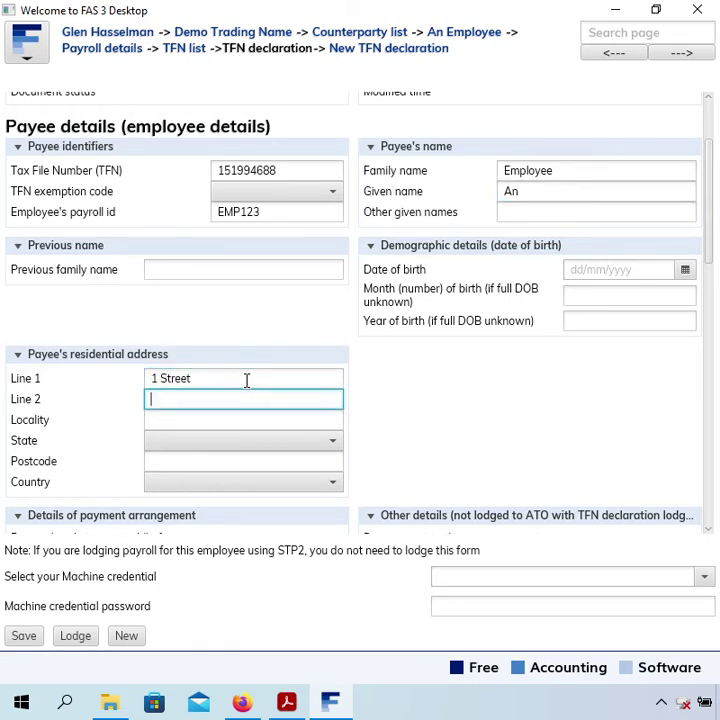
text(Sydney)
key(Tab)
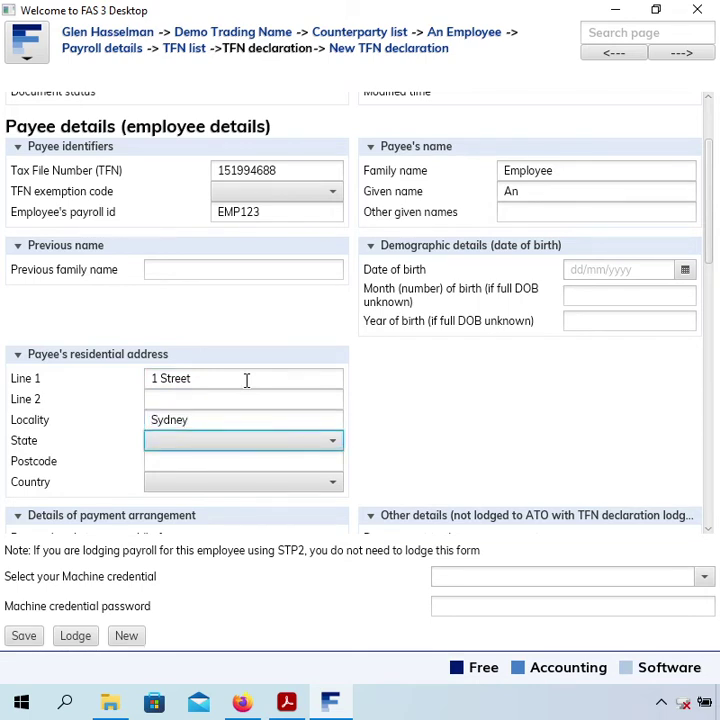
key(Down)
key(Down)
key(Tab)
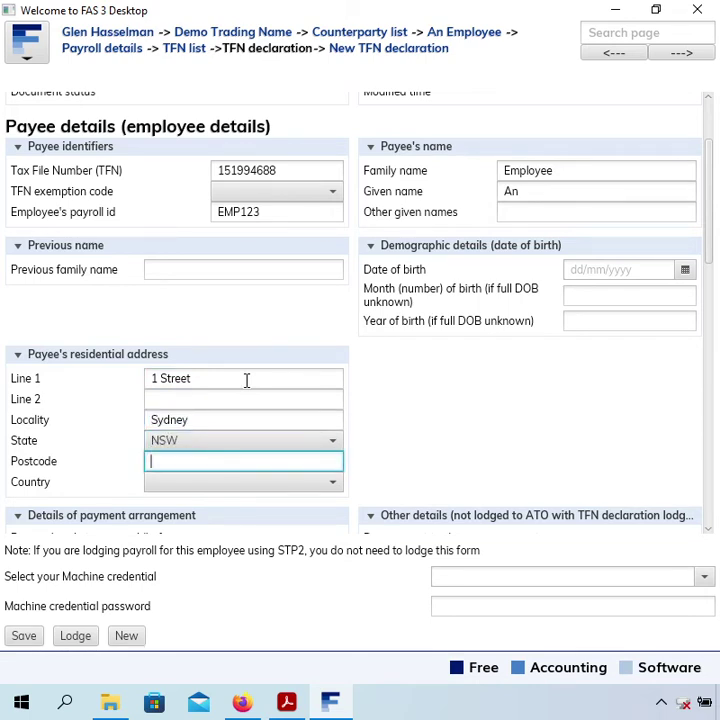
text(2000)
click(209, 491)
click(224, 294)
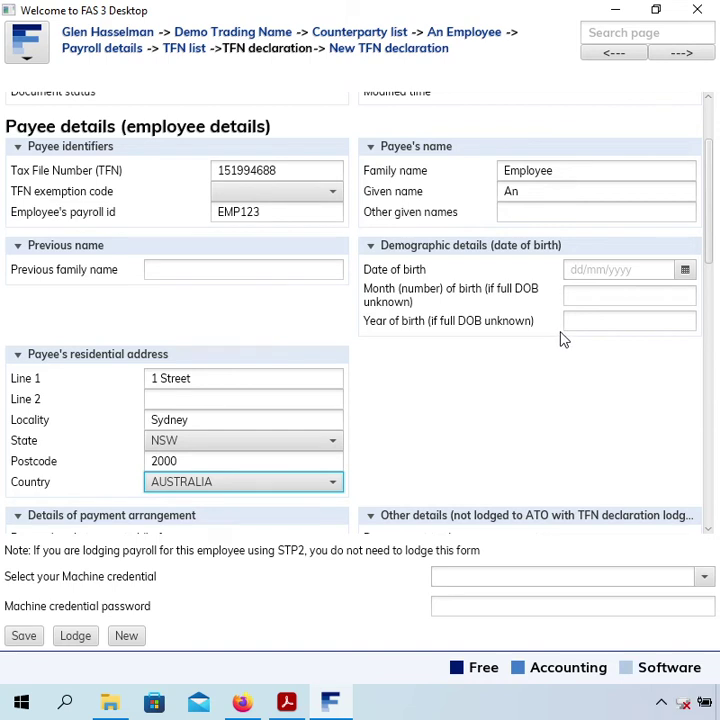
- Enter the date of birth as 01/01/1980 so it shows 01 Jan 1980
click(622, 269)
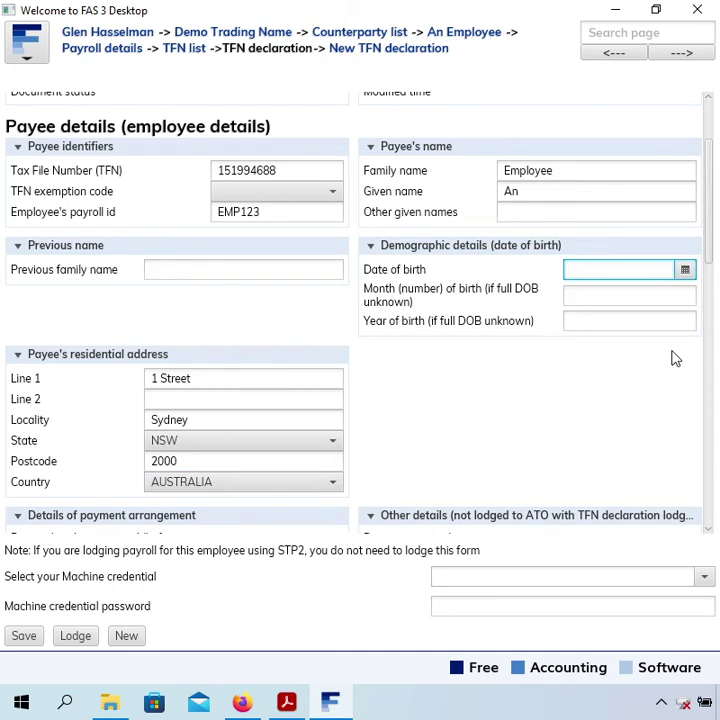
text(01/01/1980)
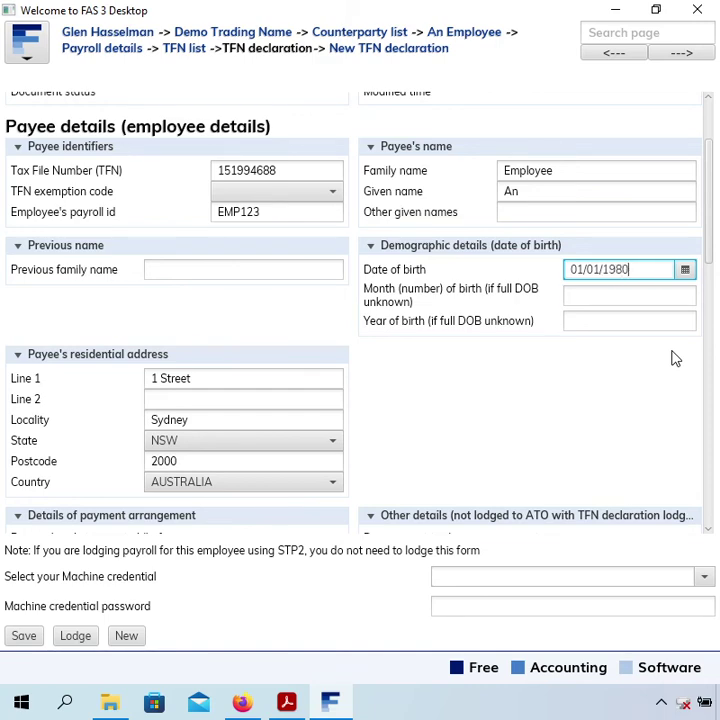
key(Tab)
scroll(601, 402, down, 3)
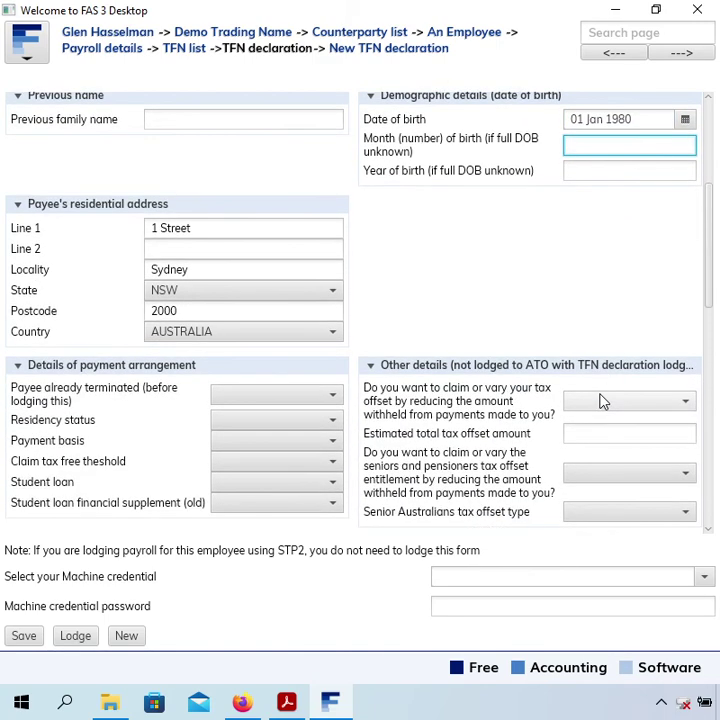
scroll(602, 402, down, 2)
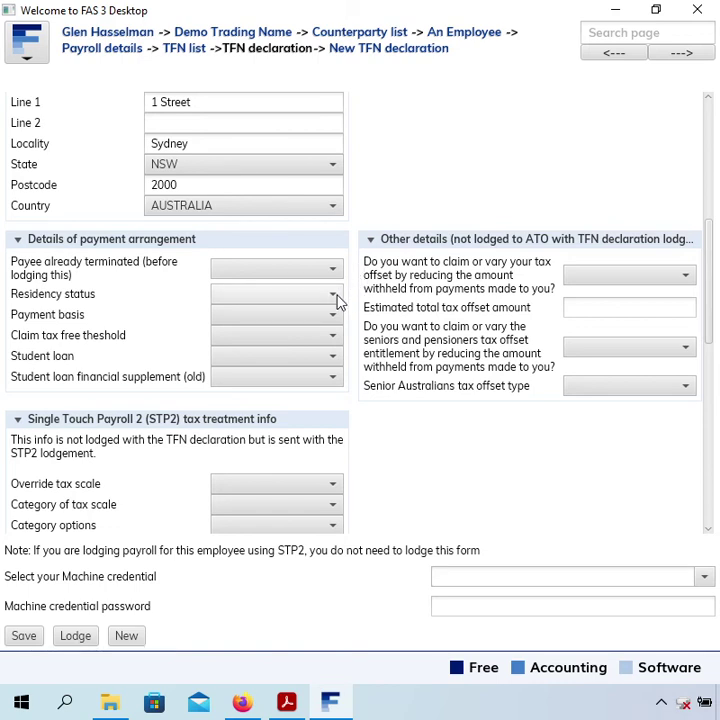
- Set residency to Resident, payment basis to Full time payees (F), and claim the tax free threshold
click(338, 300)
click(309, 338)
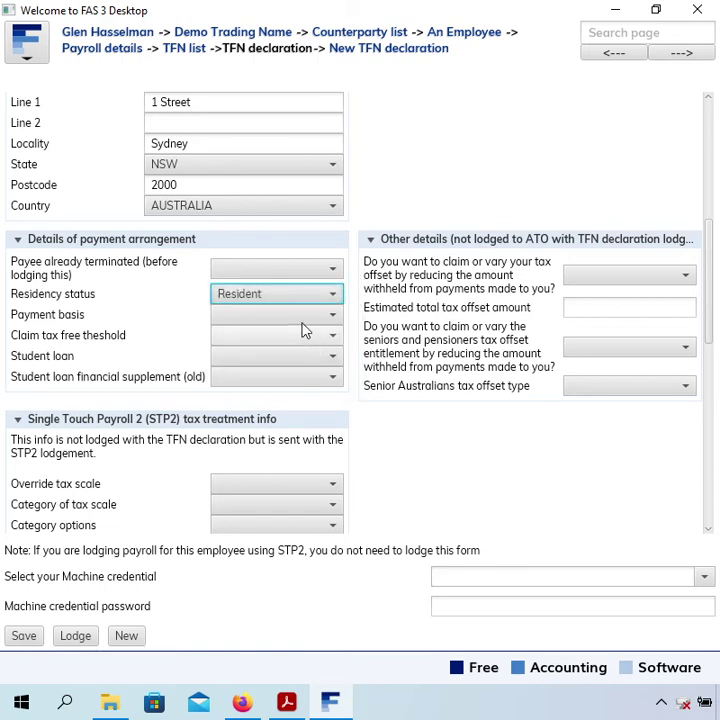
click(300, 316)
click(283, 398)
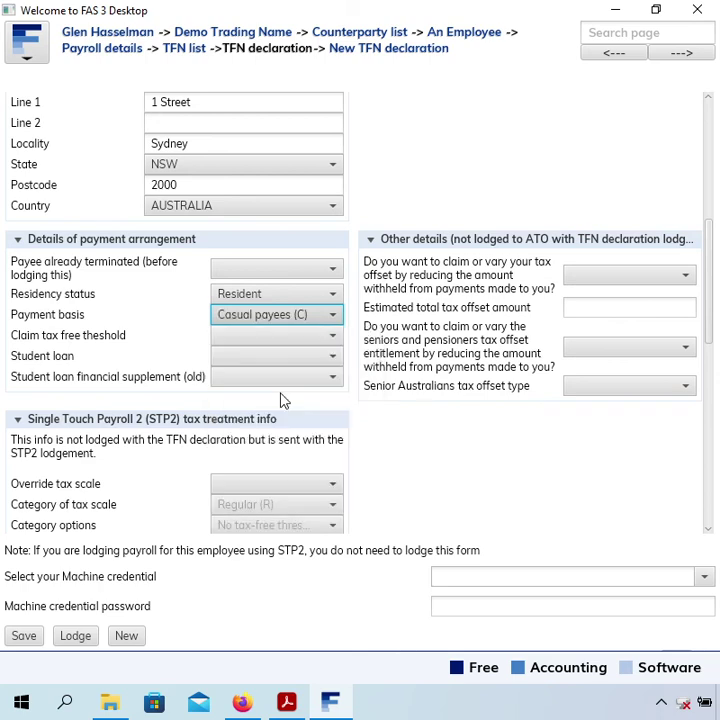
click(283, 339)
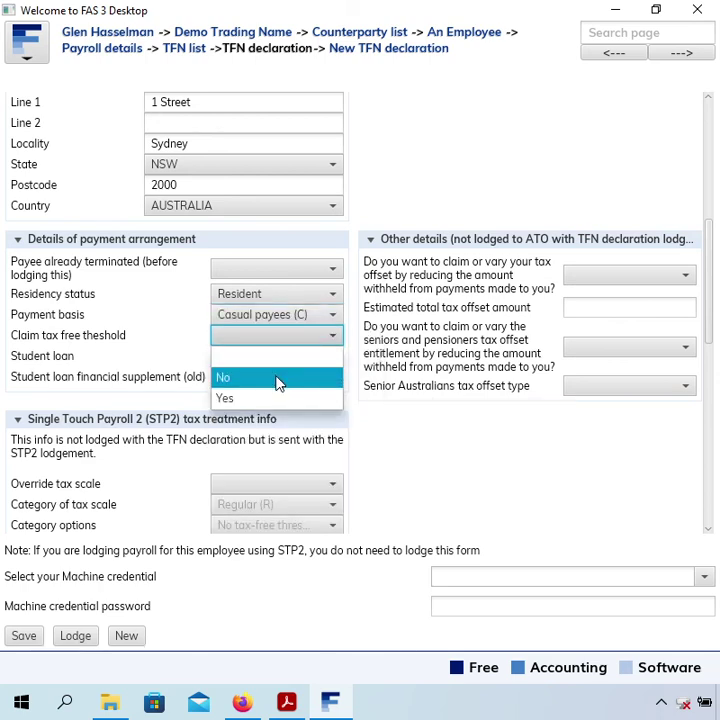
click(280, 397)
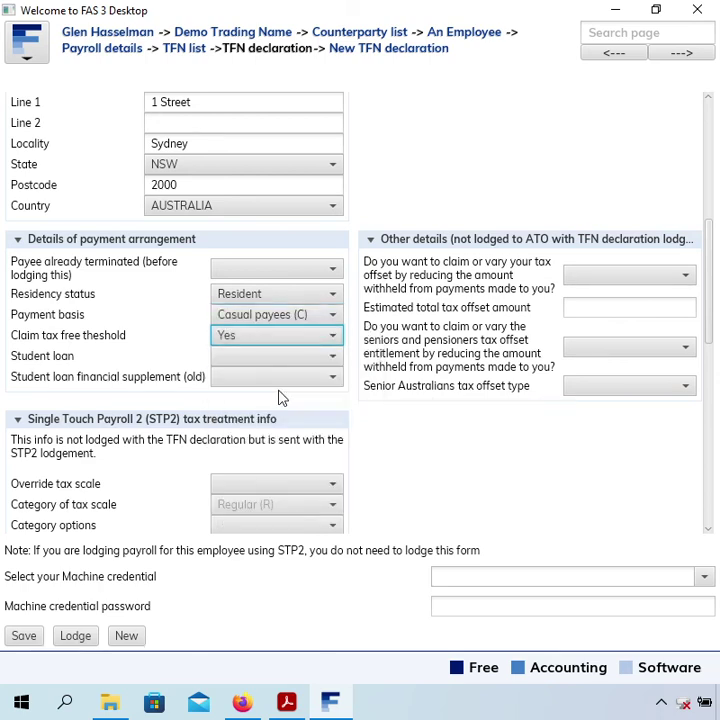
click(294, 321)
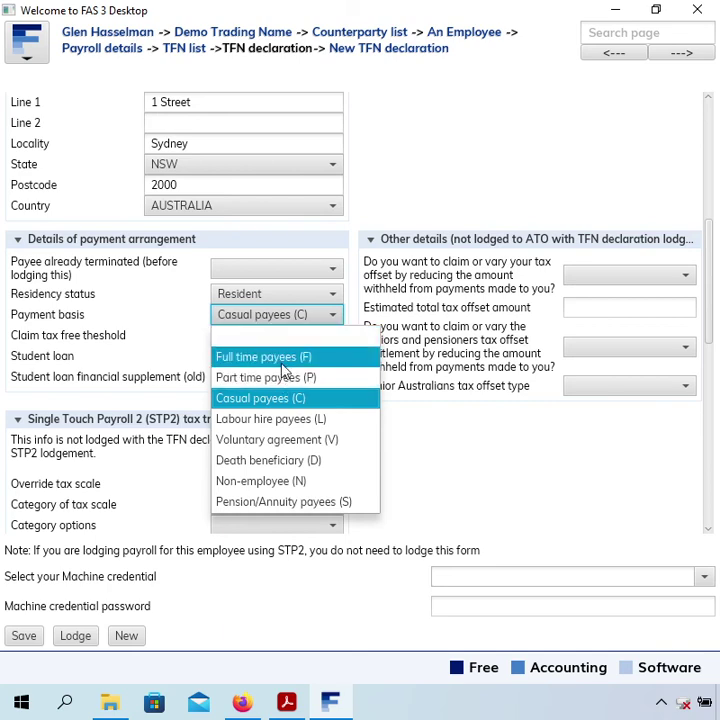
click(268, 357)
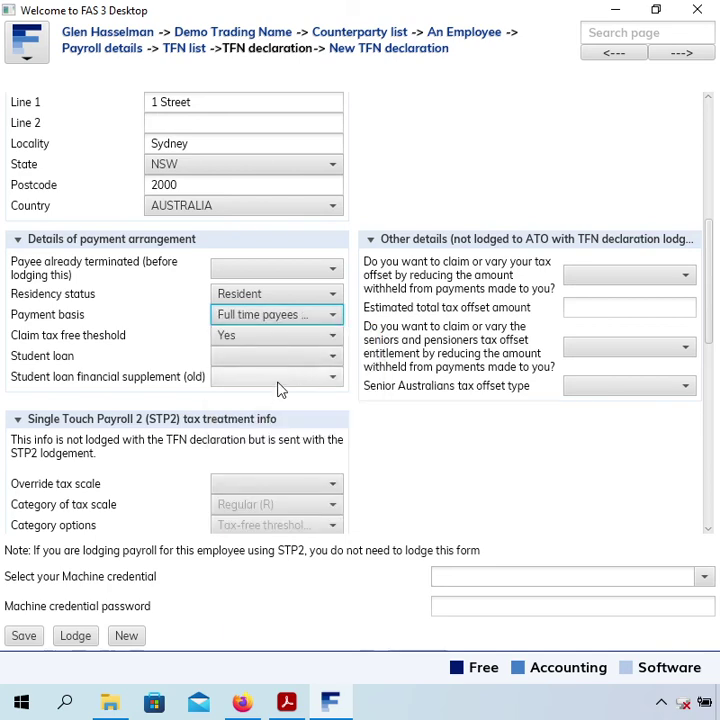
- Answer No to whether the payee agreed to the declaration
scroll(415, 431, down, 5)
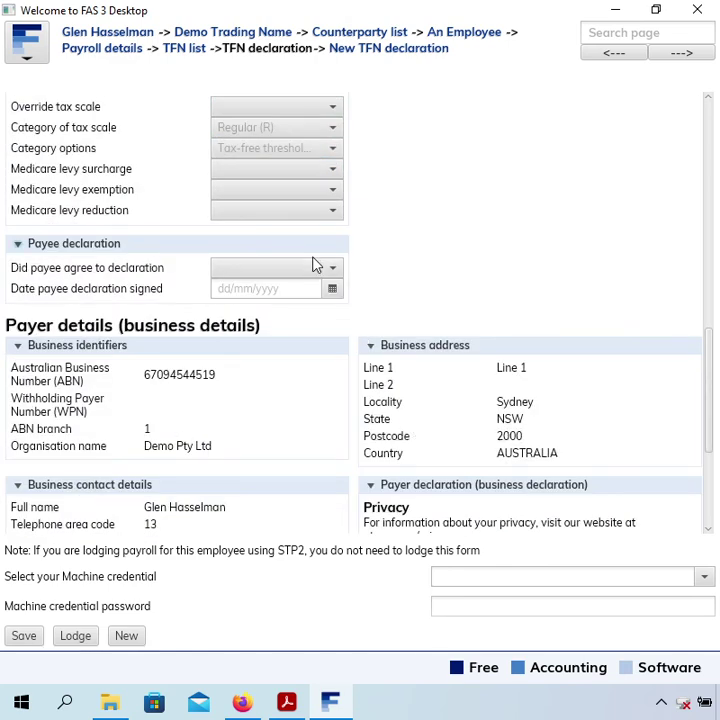
click(236, 274)
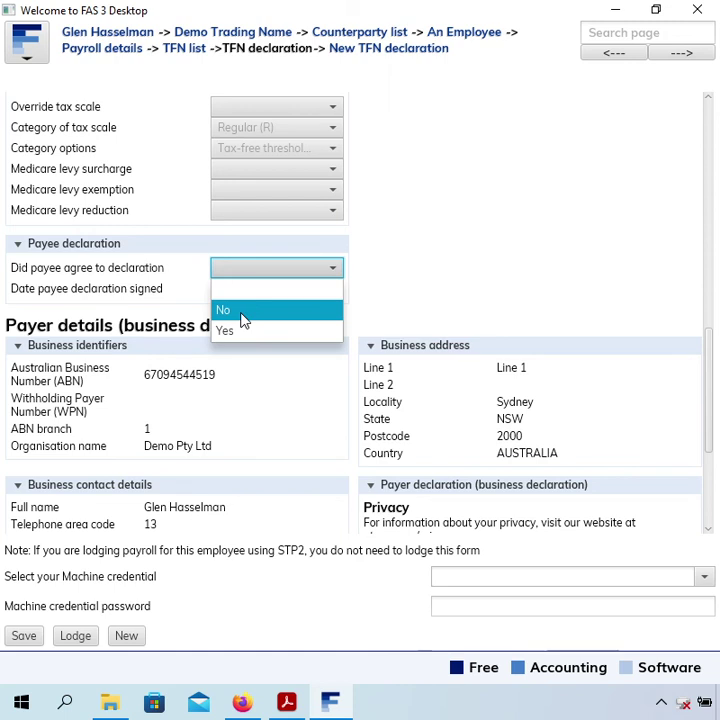
click(243, 314)
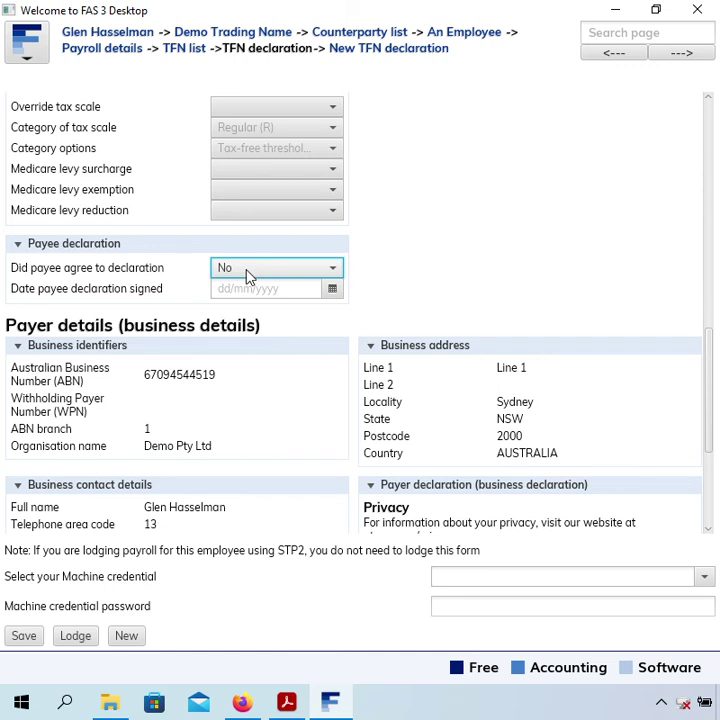
click(249, 276)
click(249, 334)
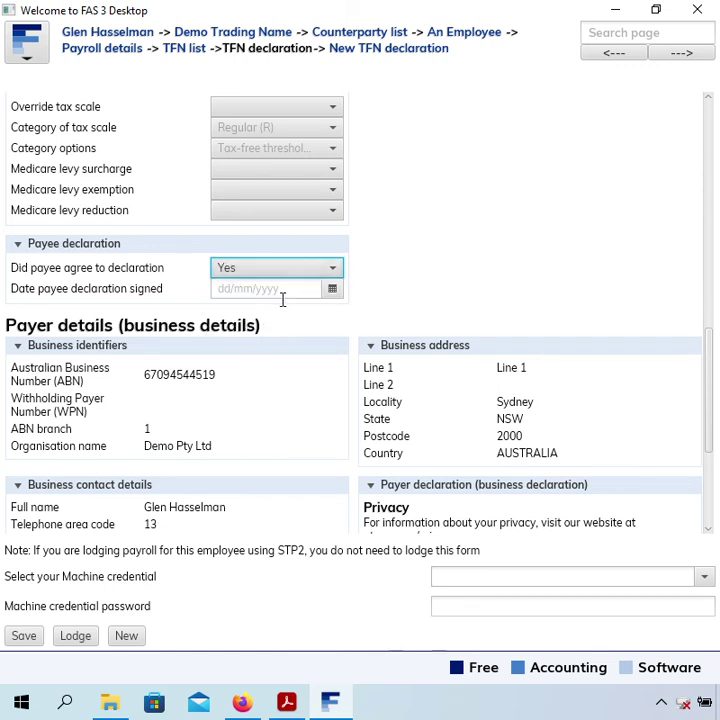
click(312, 275)
click(299, 310)
- Save the TFN declaration so its document status becomes created
click(28, 637)
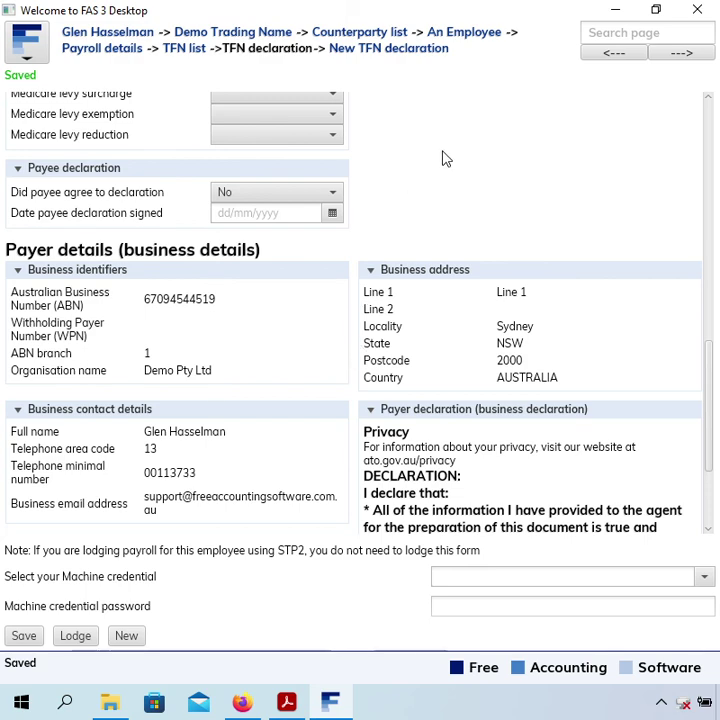
click(709, 123)
click(709, 123)
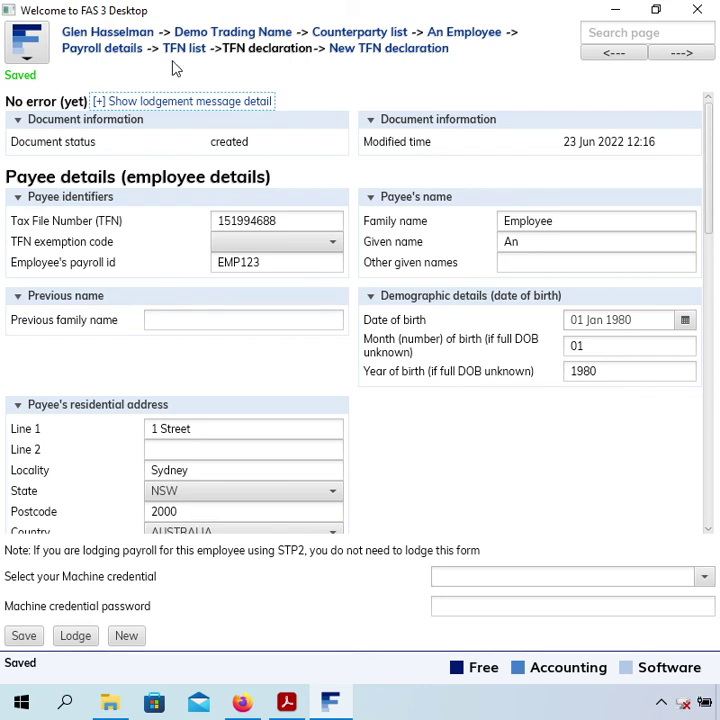
- Move through payroll details and the super fund page to the employee's contact record
click(90, 51)
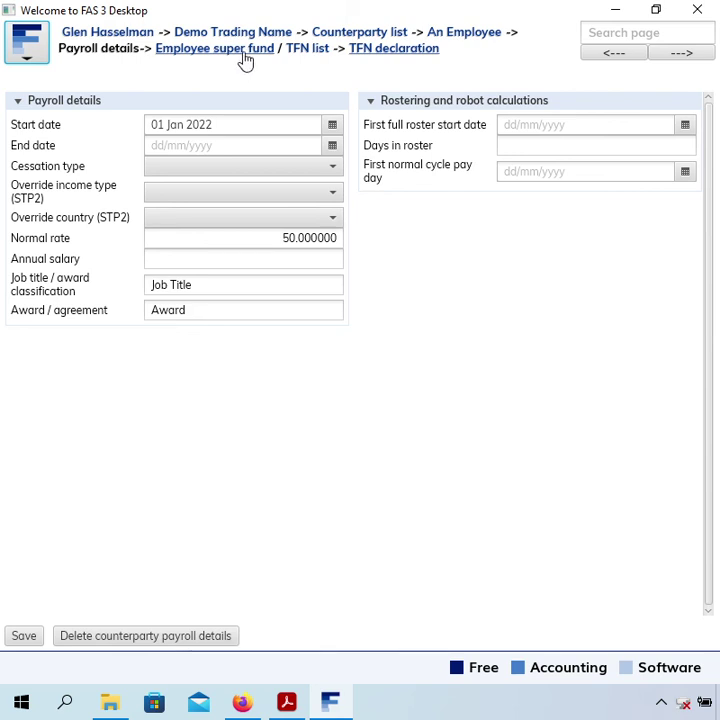
click(245, 55)
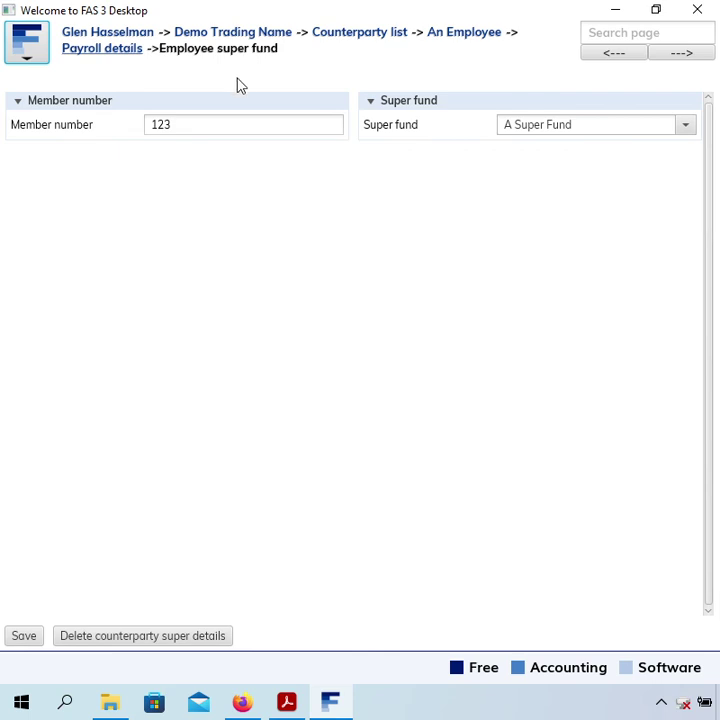
click(475, 37)
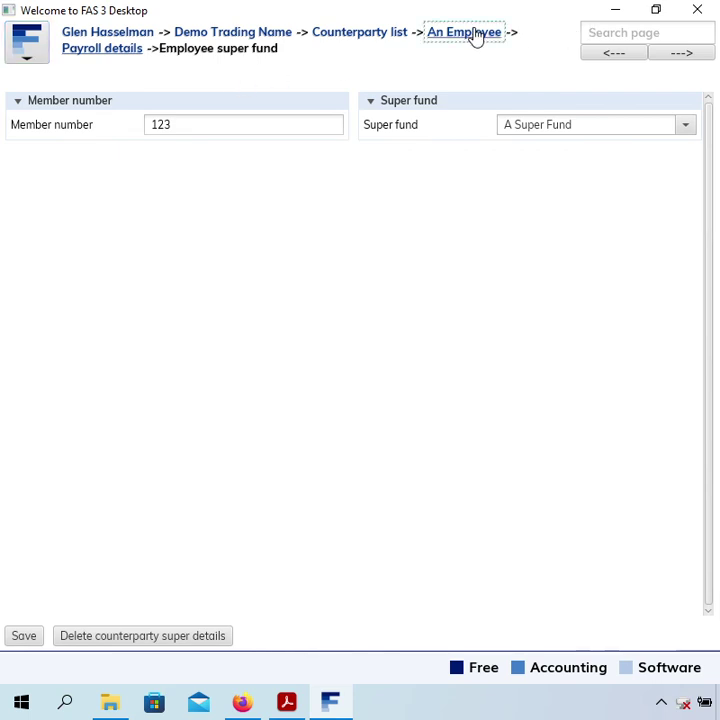